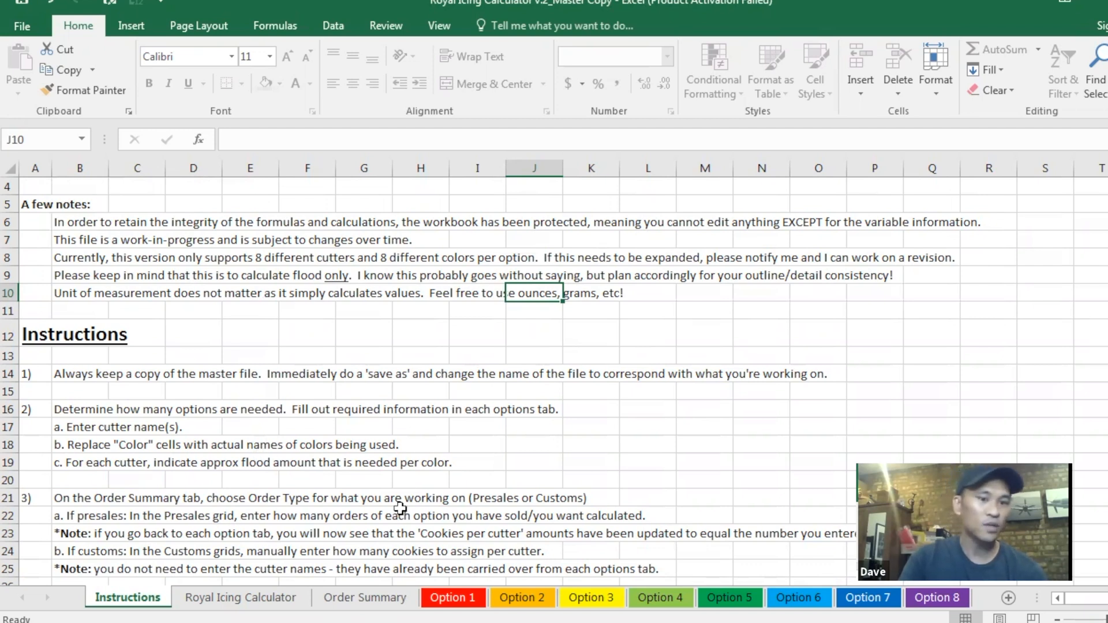
Review the workbook's instructions, the Royal Icing Calculator sheet and the Order Summary sheet.
{"action": "scroll", "coordinate": [389, 509], "scroll_direction": "down", "scroll_amount": 1}
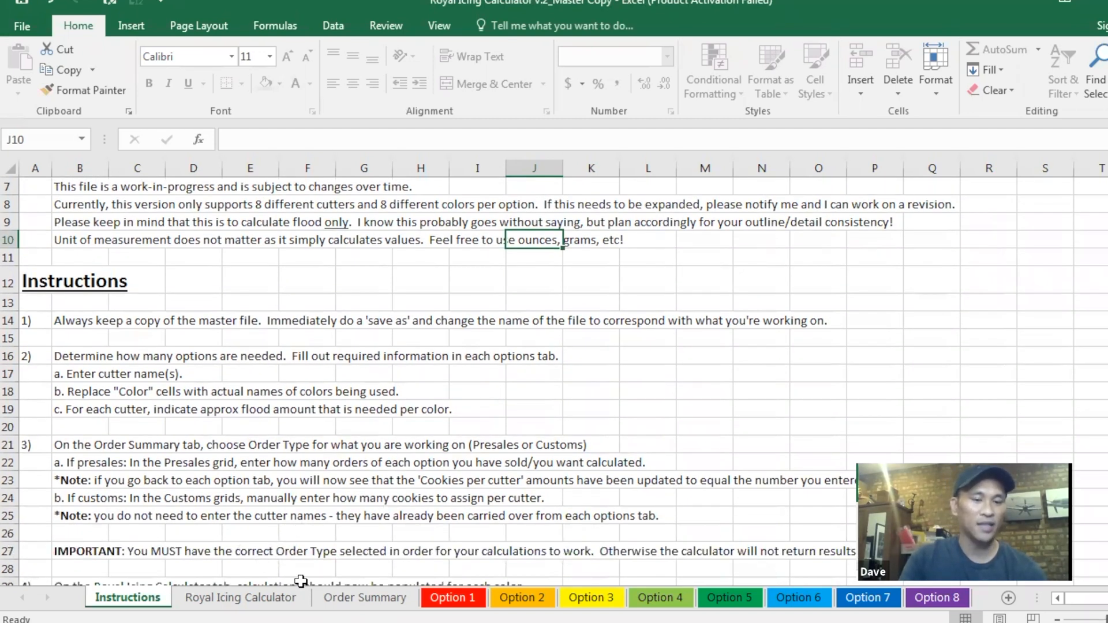
{"action": "left_click", "coordinate": [291, 597]}
{"action": "scroll", "coordinate": [359, 438], "scroll_direction": "up", "scroll_amount": 2}
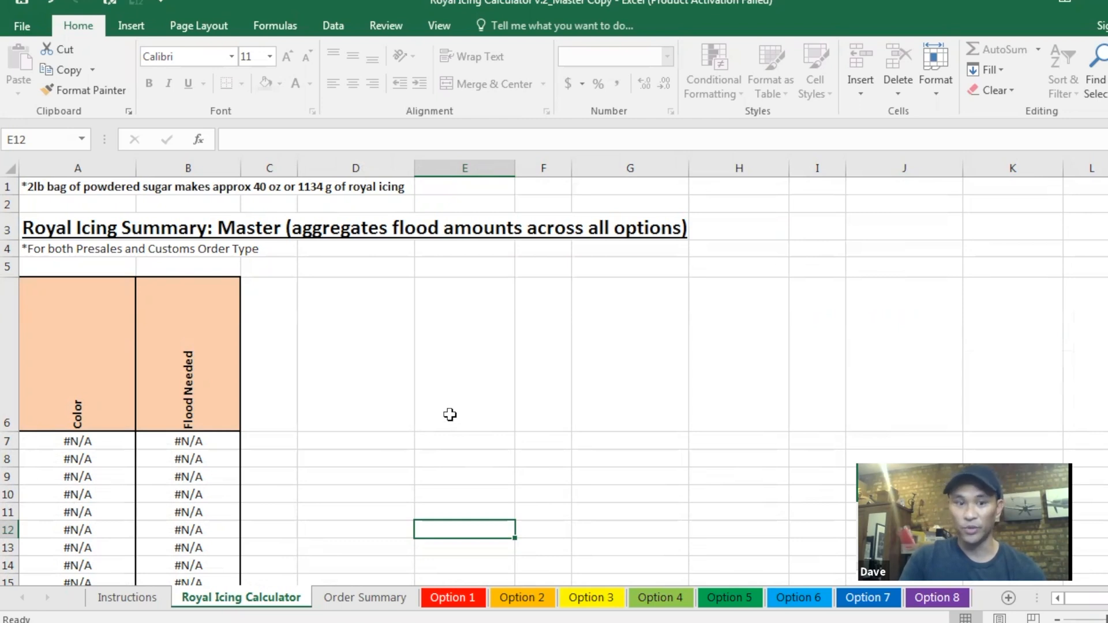
{"action": "left_click", "coordinate": [370, 598]}
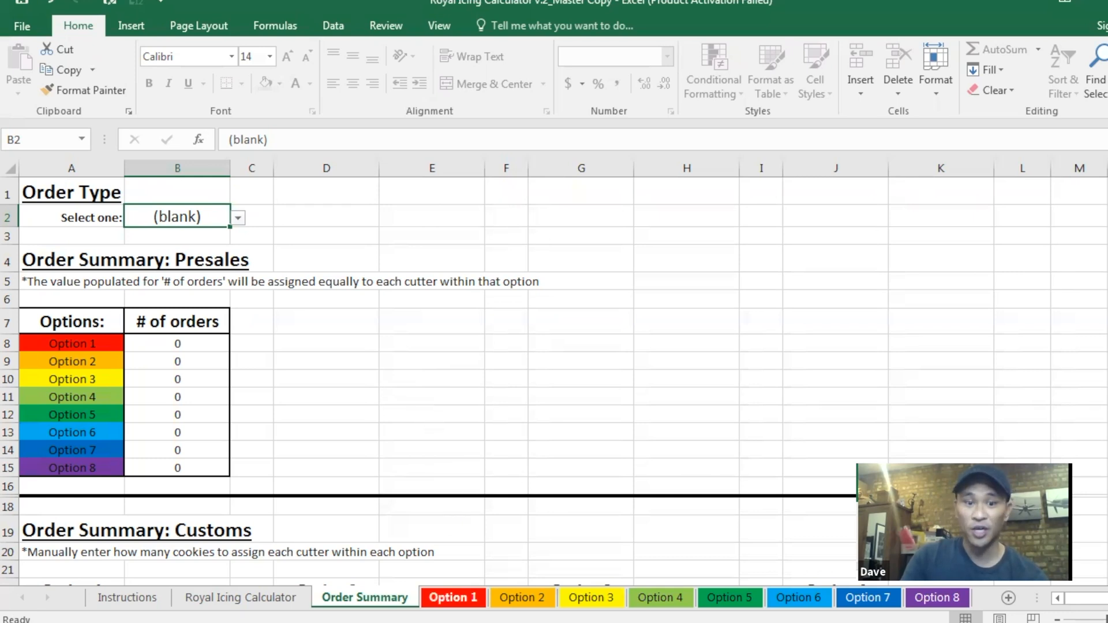
Look through the option sheets and compare the layouts of Option 1 and Option 2.
{"action": "left_click", "coordinate": [453, 598]}
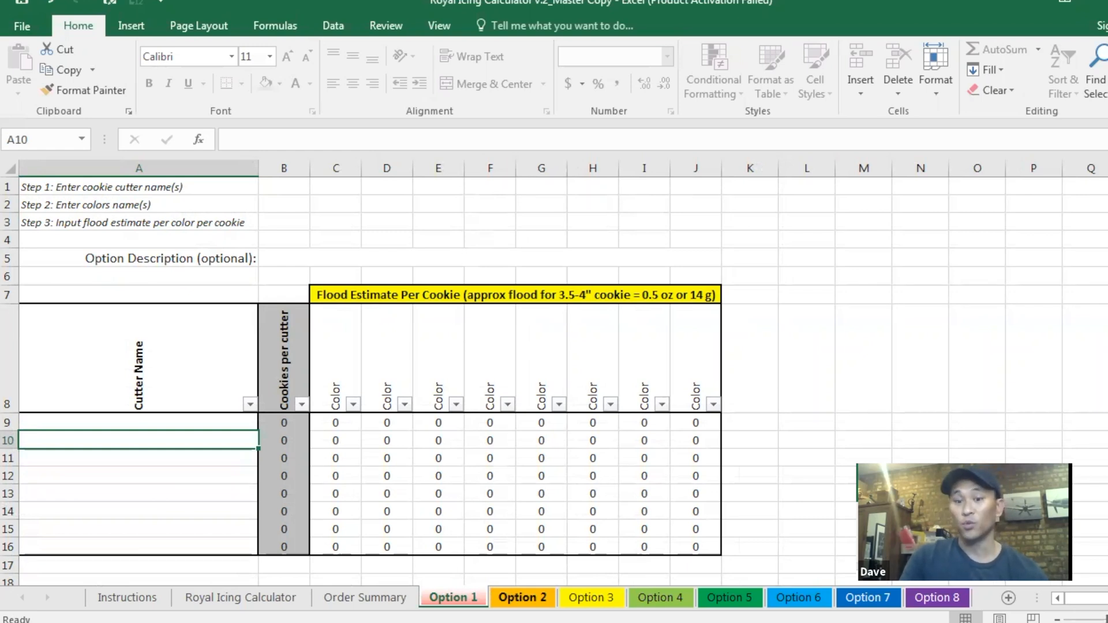
{"action": "key", "text": "ctrl+Page_Down"}
{"action": "key", "text": "ctrl+Page_Down"}
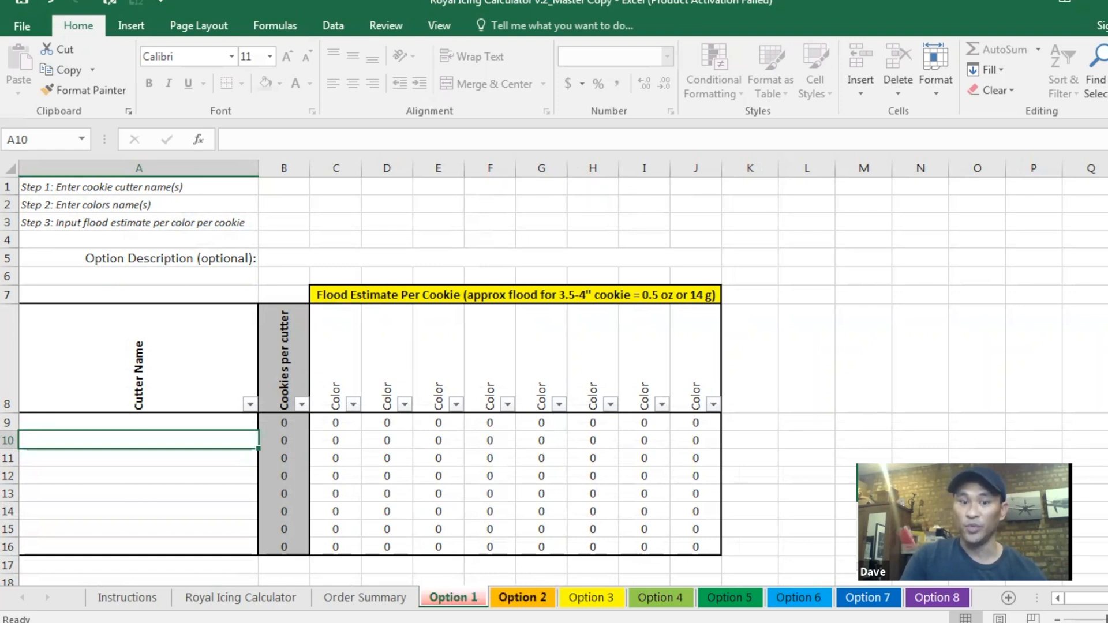
{"action": "key", "text": "ctrl+Page_Down"}
{"action": "key", "text": "ctrl+Page_Down"}
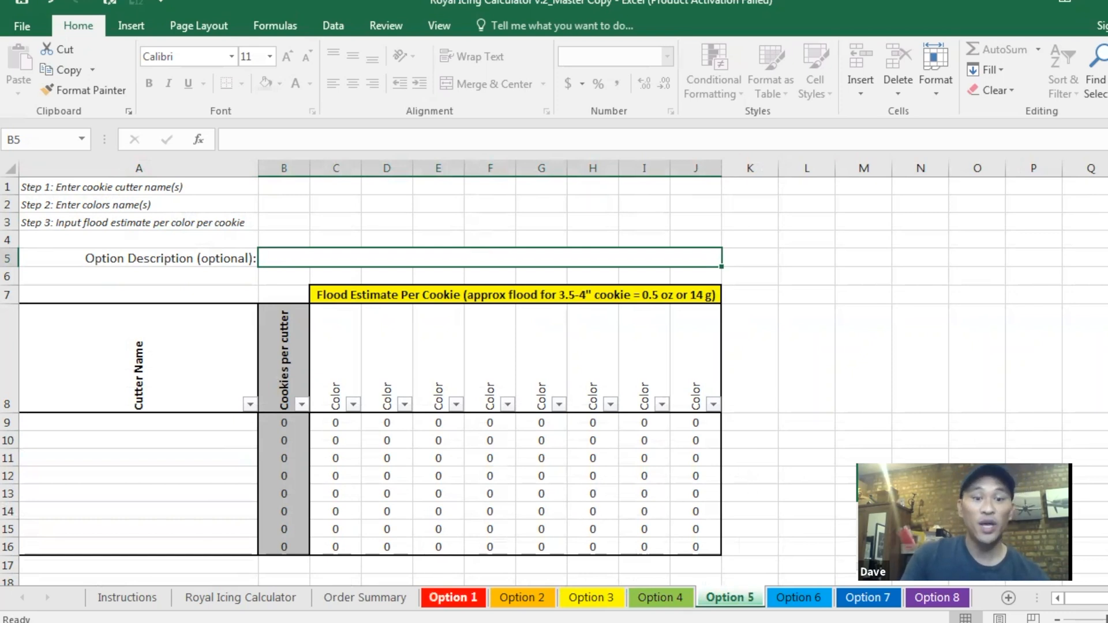
{"action": "left_click", "coordinate": [453, 598]}
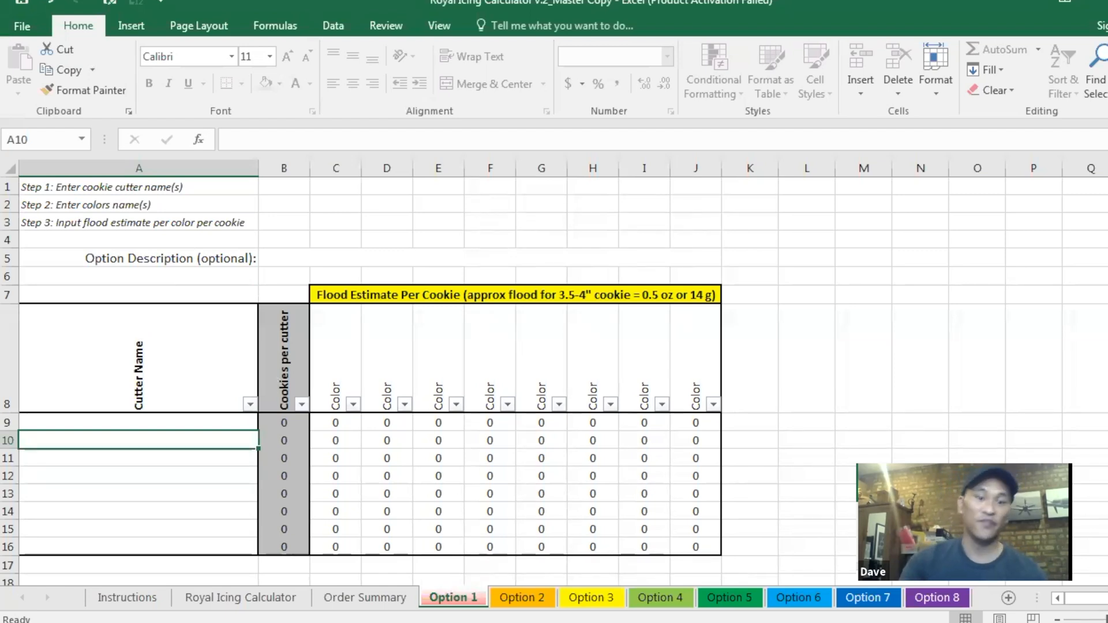
{"action": "left_click", "coordinate": [554, 543]}
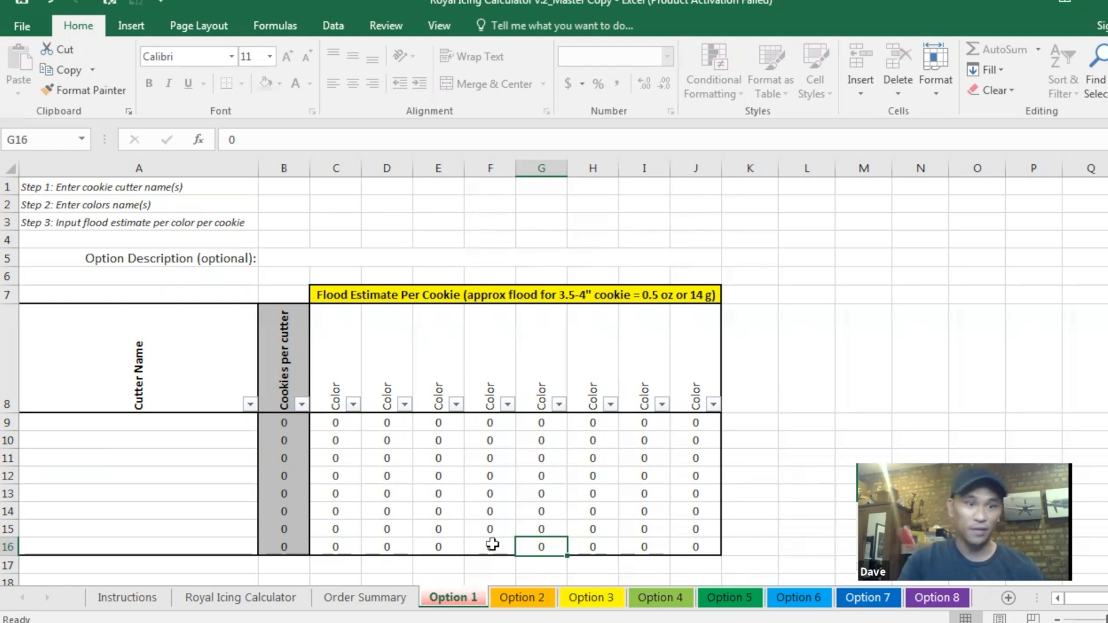
{"action": "left_click", "coordinate": [509, 597]}
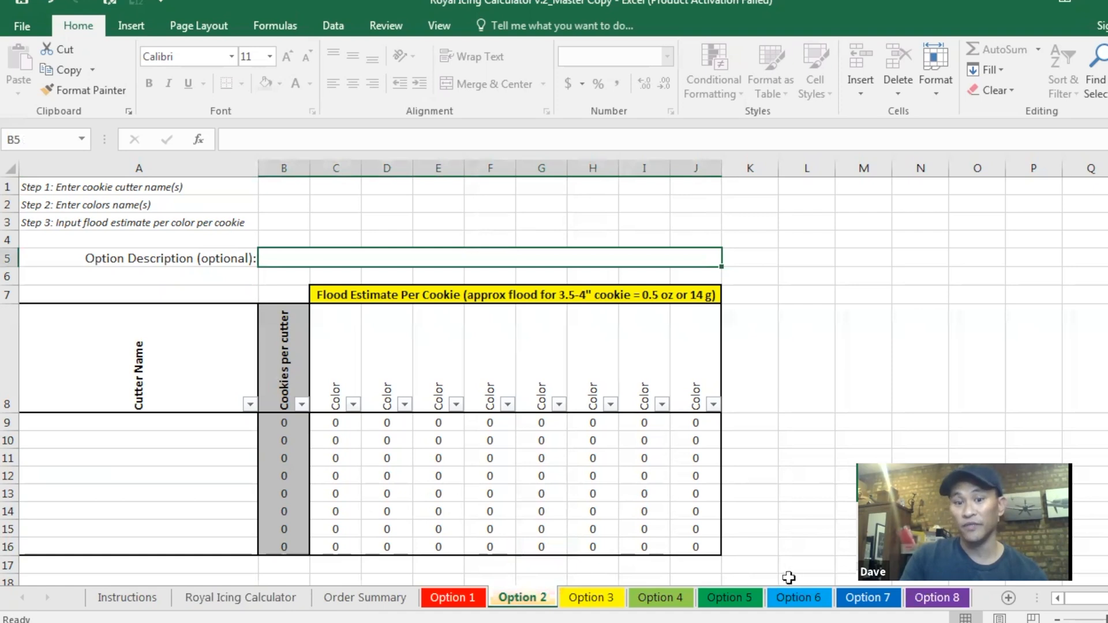
{"action": "left_click", "coordinate": [456, 598]}
{"action": "left_click", "coordinate": [517, 598]}
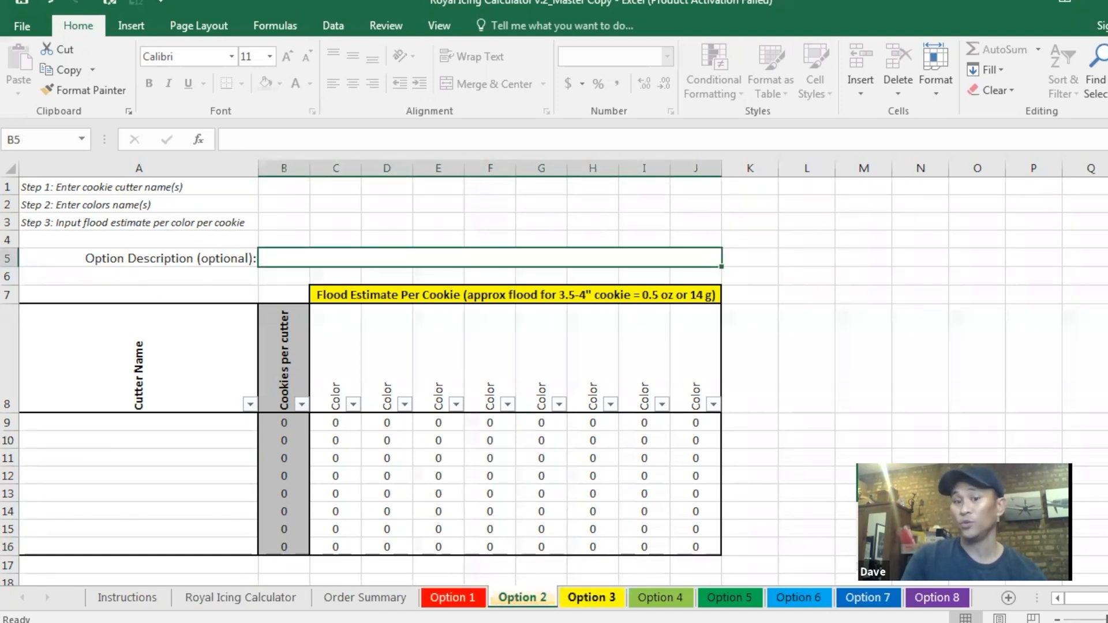
{"action": "left_click", "coordinate": [453, 598]}
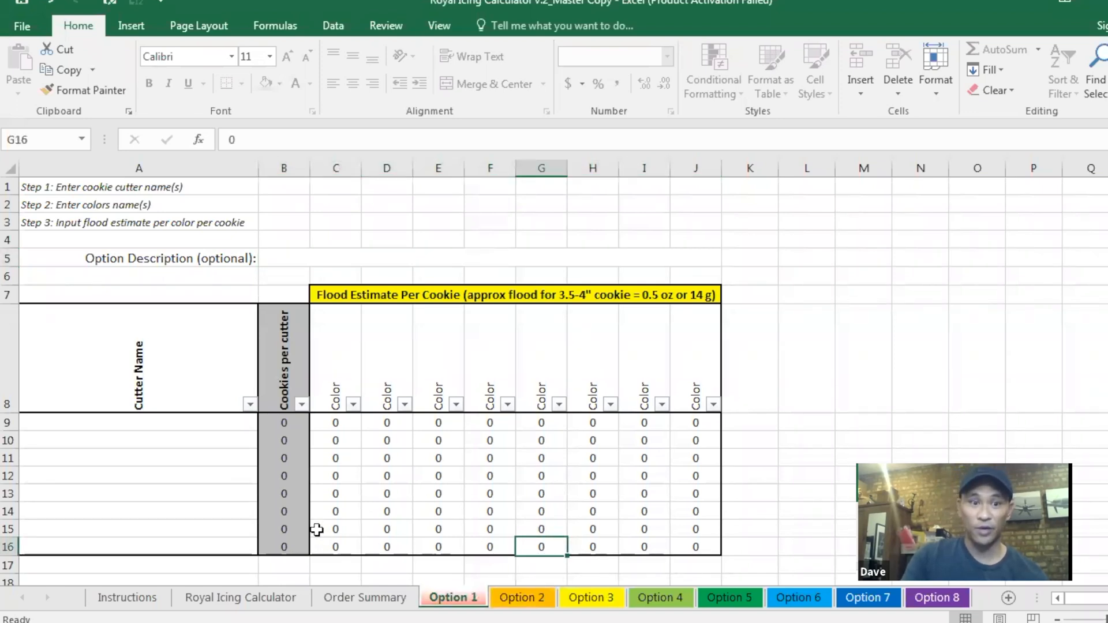
Examine the cutter name column, color headers and flood estimate cells on the Option 1 sheet.
{"action": "left_click", "coordinate": [140, 422]}
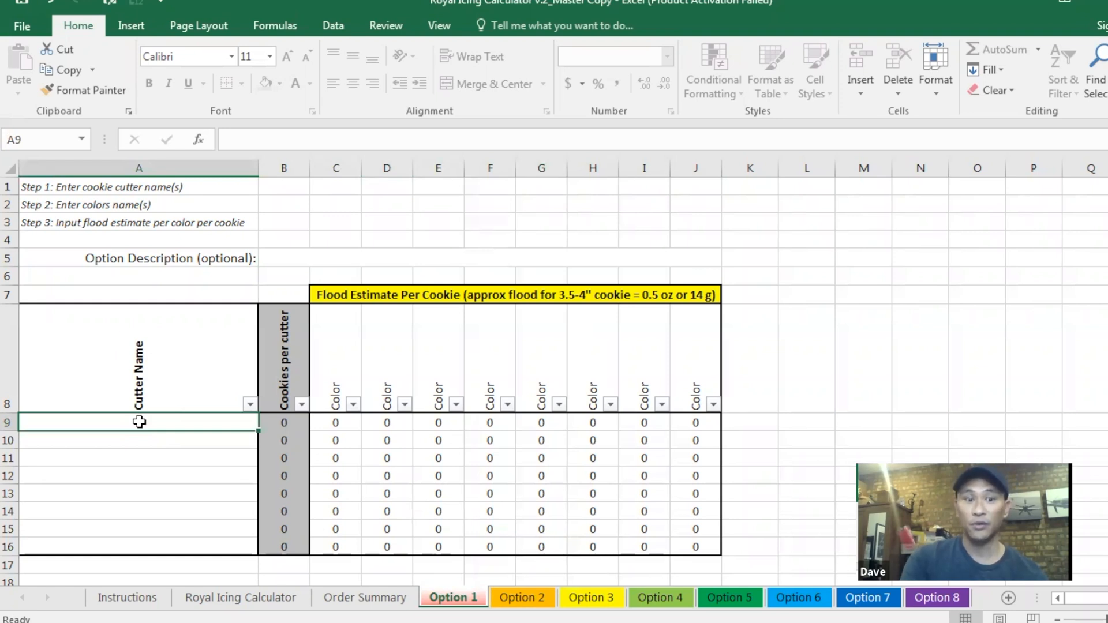
{"action": "key", "text": "Return"}
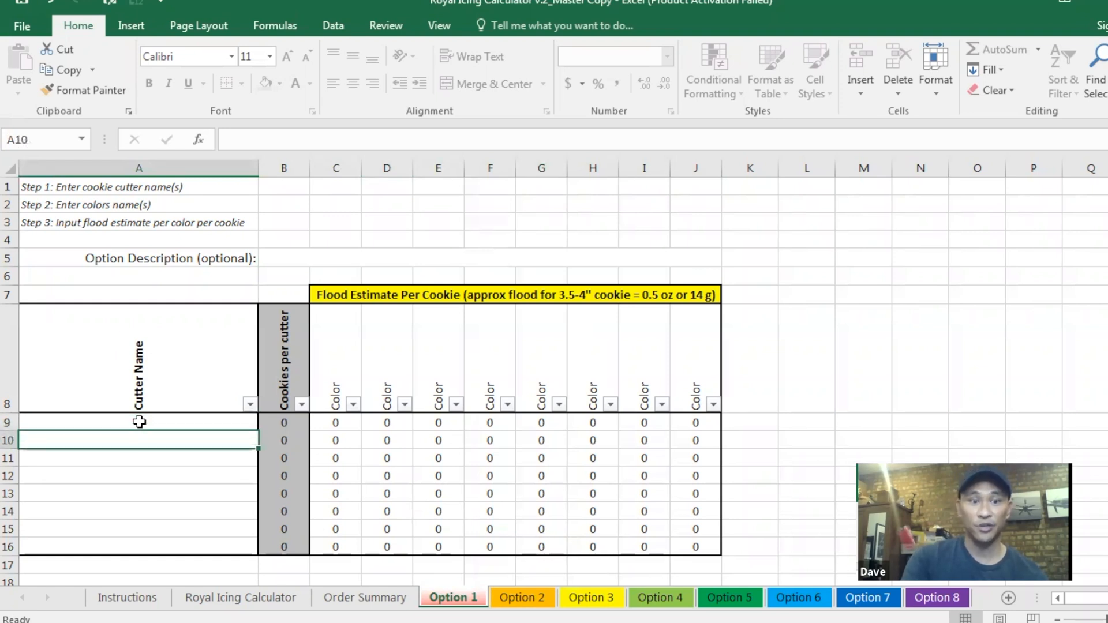
{"action": "left_click", "coordinate": [140, 422]}
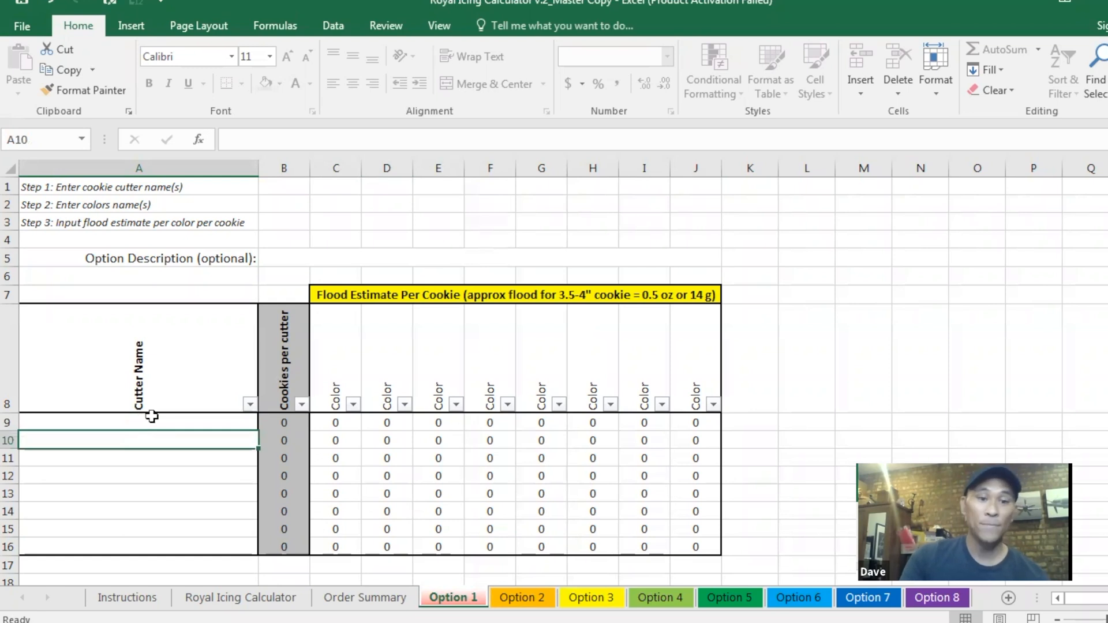
{"action": "left_click", "coordinate": [335, 360]}
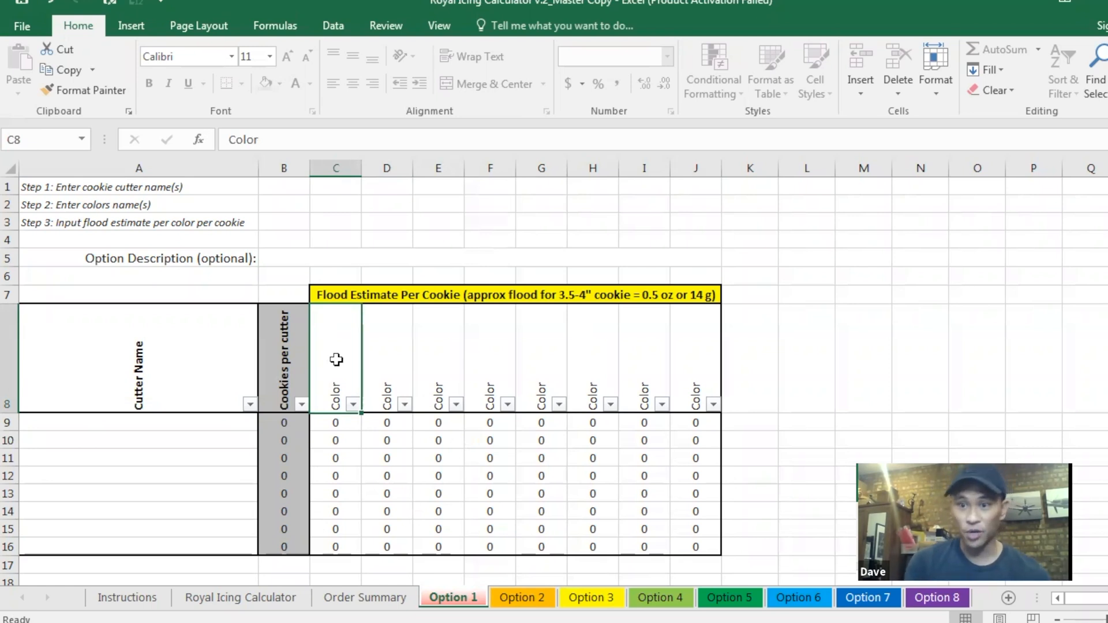
{"action": "key", "text": "Right"}
{"action": "key", "text": "Right"}
{"action": "key", "text": "Right"}
{"action": "key", "text": "Right"}
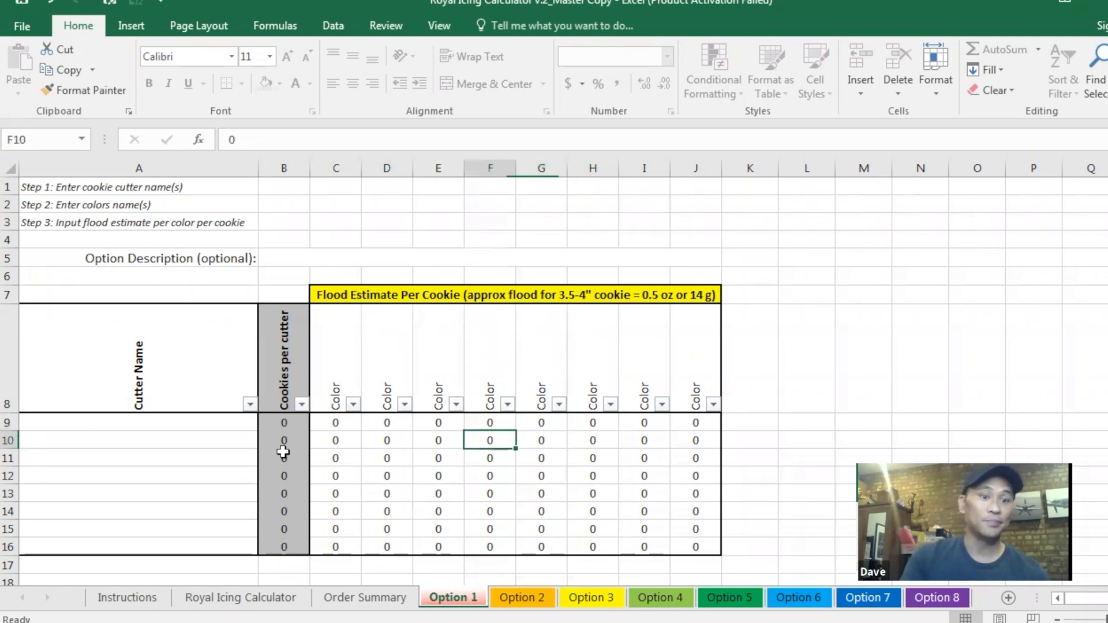
{"action": "left_click", "coordinate": [212, 410]}
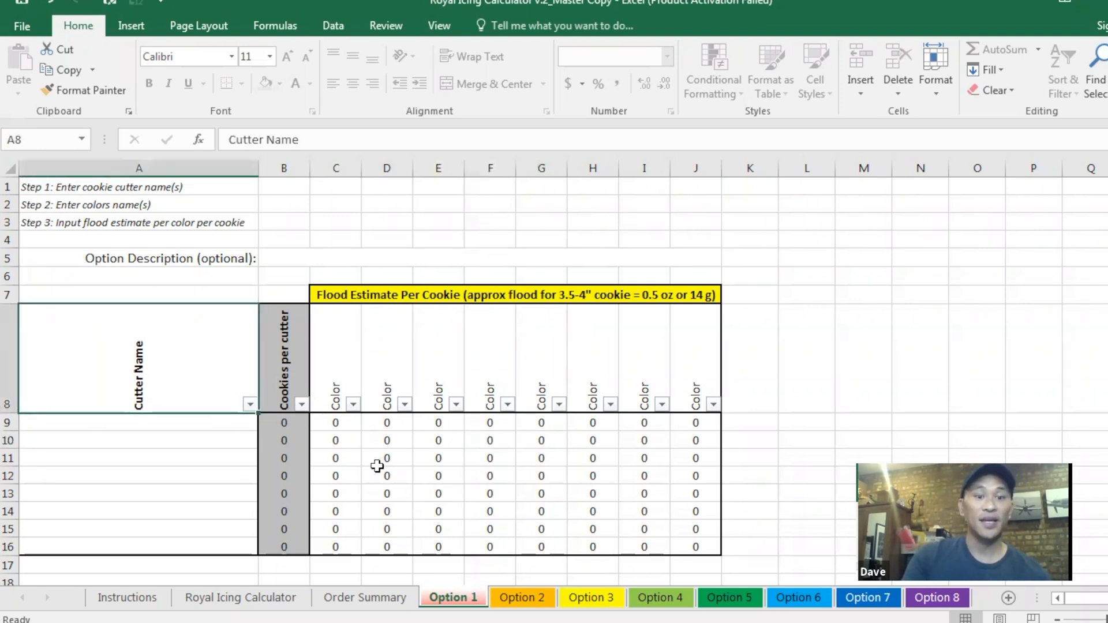
{"action": "key", "text": "Down"}
{"action": "key", "text": "Down"}
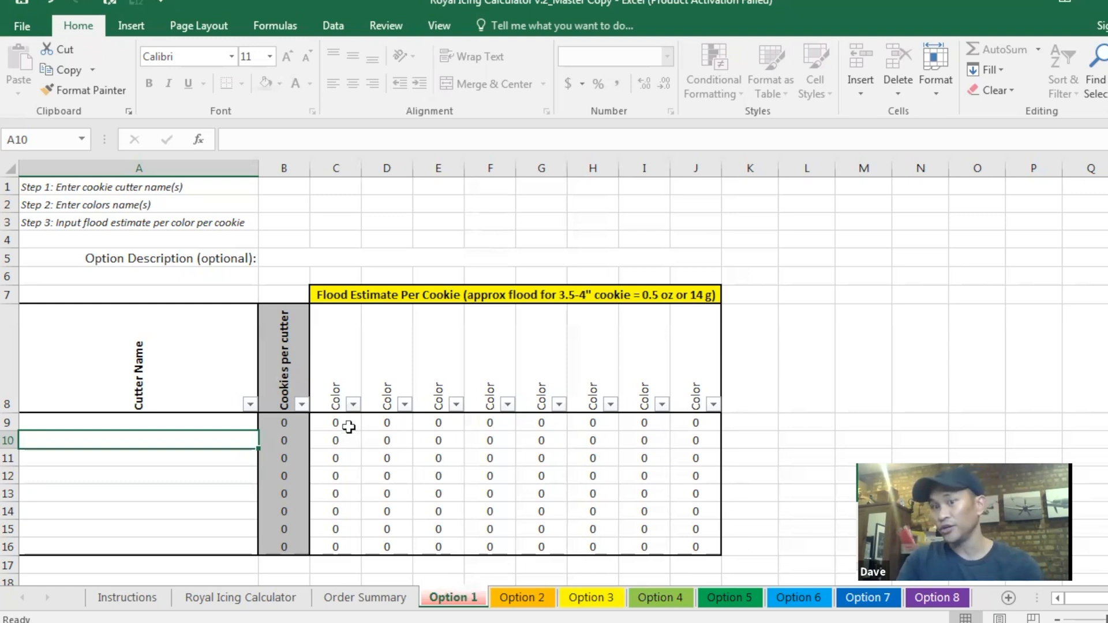
Enter Heart and Circle as the first two cutter names on the Option 1 sheet.
{"action": "left_click", "coordinate": [185, 421]}
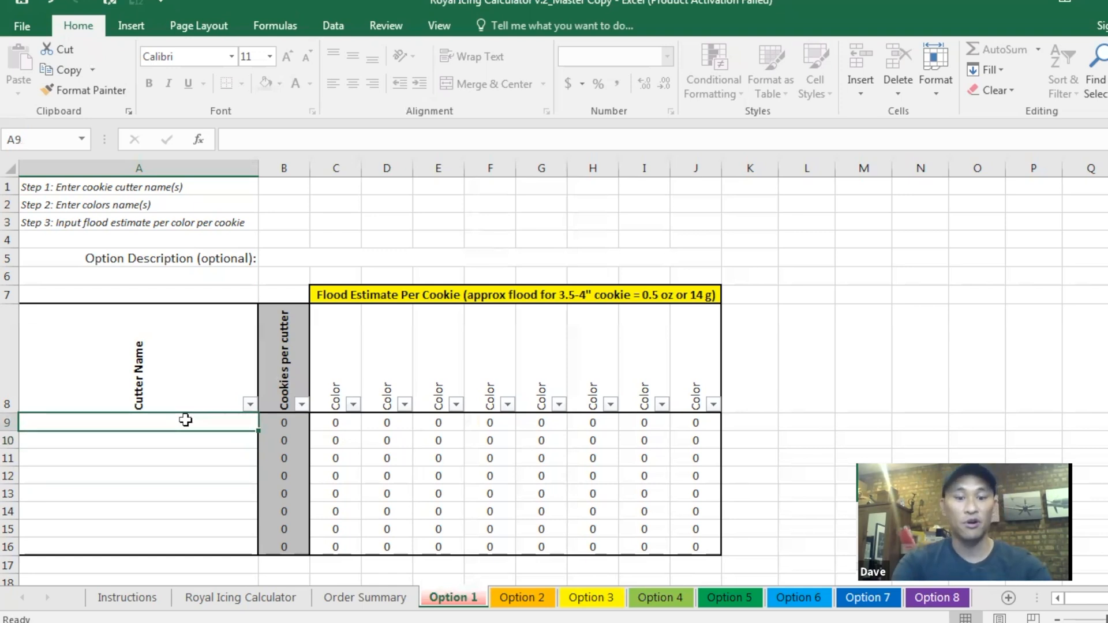
{"action": "type", "text": "Heart"}
{"action": "key", "text": "Return"}
{"action": "type", "text": "C"}
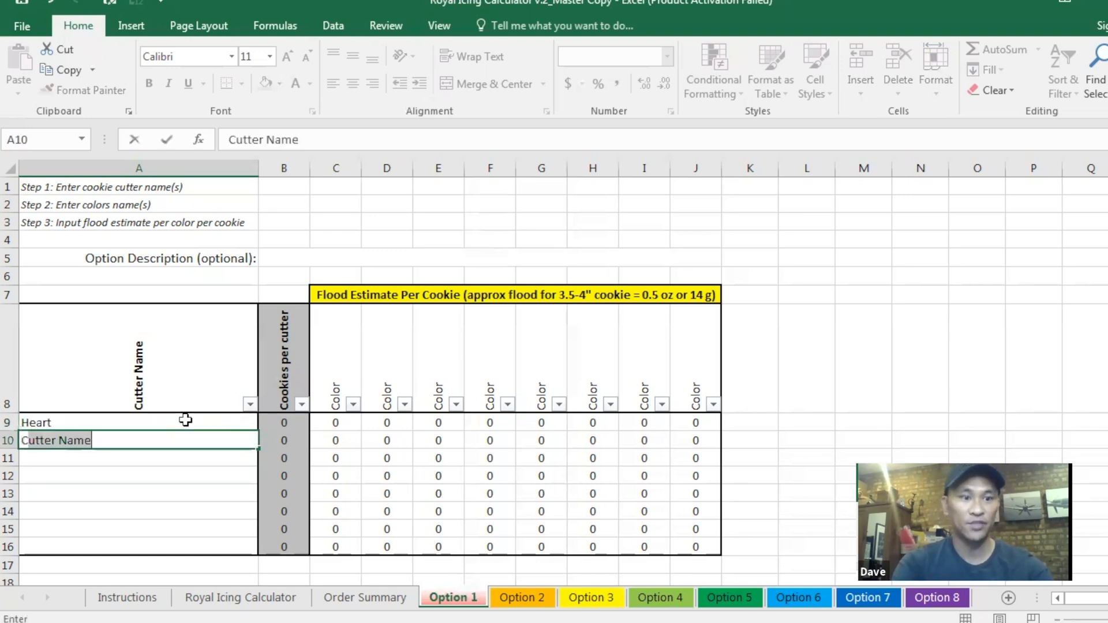
{"action": "type", "text": "ircle"}
{"action": "key", "text": "Return"}
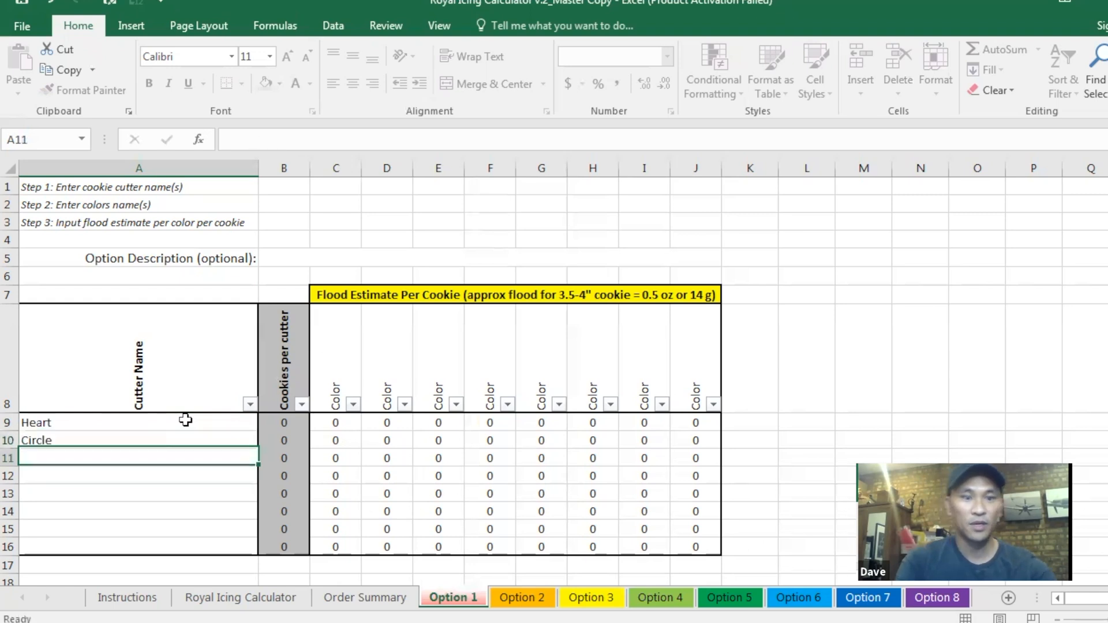
Replace the first two color headers in the Option 1 table with Black and White.
{"action": "left_click", "coordinate": [337, 364]}
{"action": "type", "text": "B"}
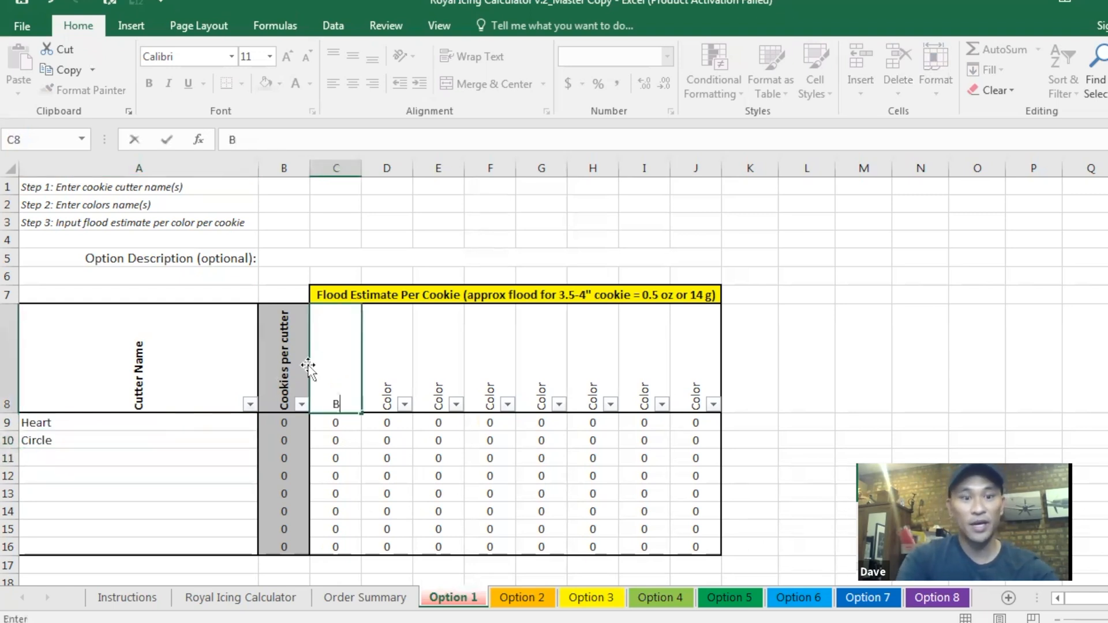
{"action": "type", "text": "lack"}
{"action": "key", "text": "Tab"}
{"action": "type", "text": "Wh"}
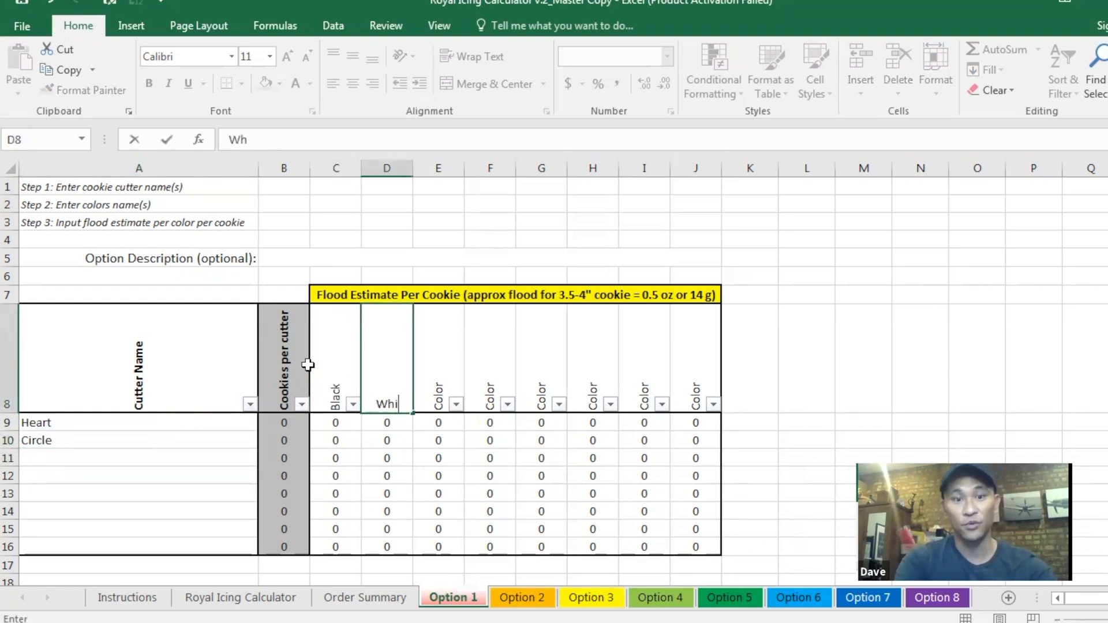
Set the flood estimate per cookie to 0.5 Black for Heart and 0.5 White for Circle.
{"action": "left_click", "coordinate": [337, 423]}
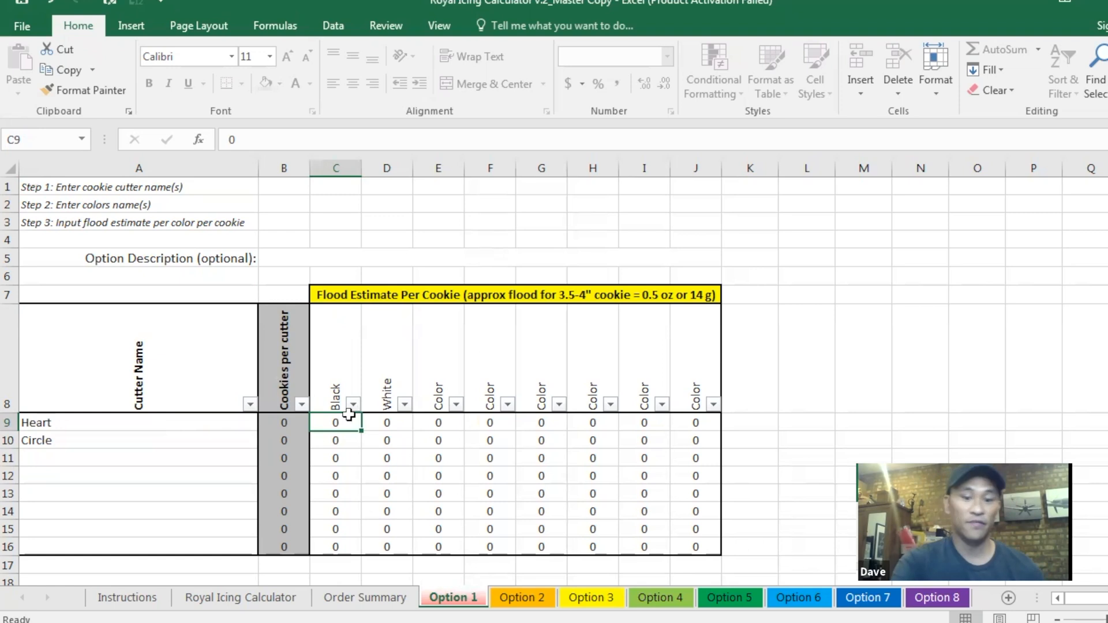
{"action": "type", "text": "0.5"}
{"action": "key", "text": "Return"}
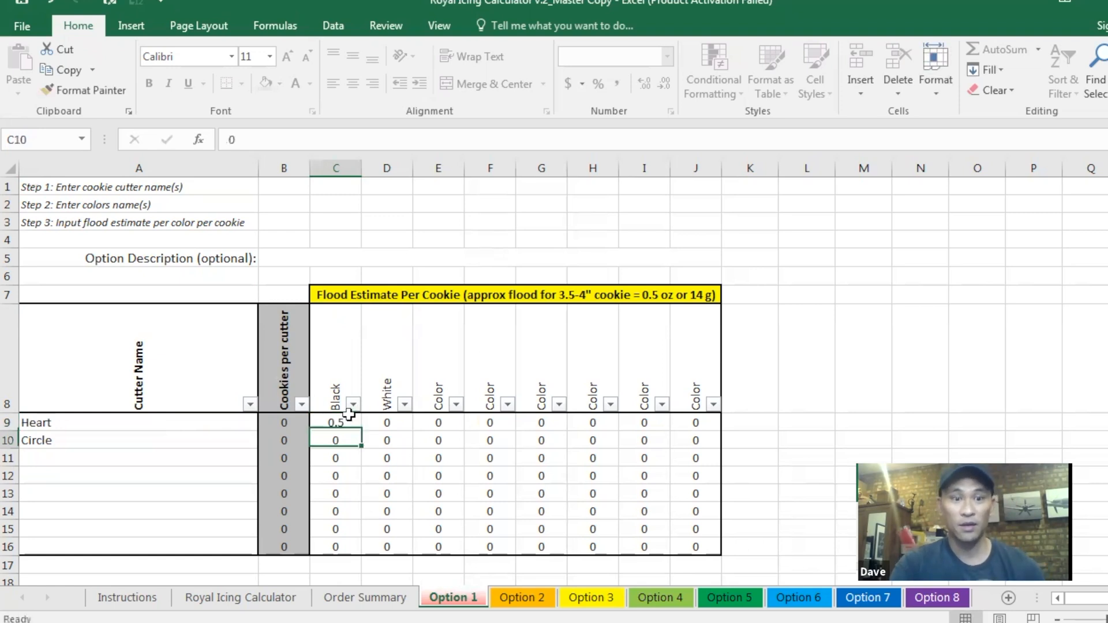
{"action": "key", "text": "Right"}
{"action": "type", "text": ".5"}
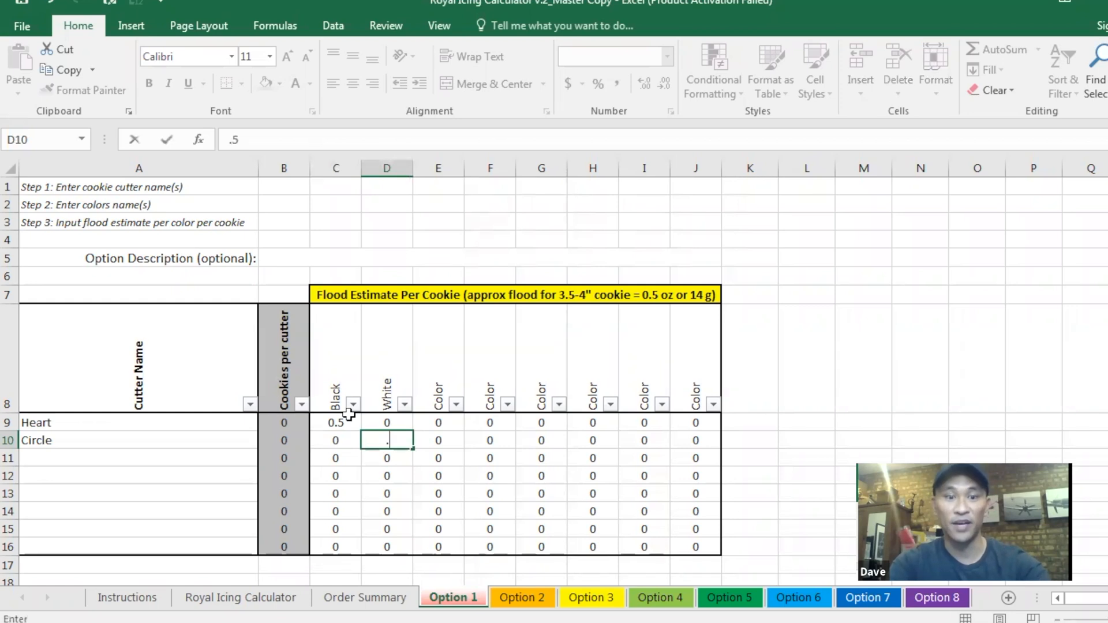
{"action": "key", "text": "Return"}
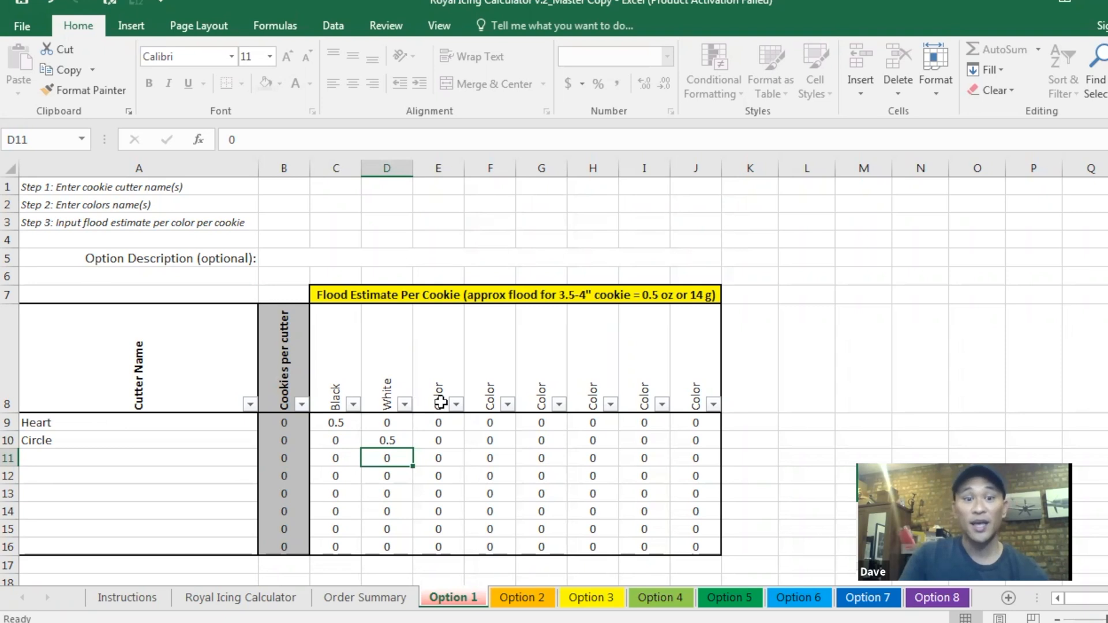
Replace the third color header in the Option 1 table with Blue.
{"action": "left_click", "coordinate": [446, 391]}
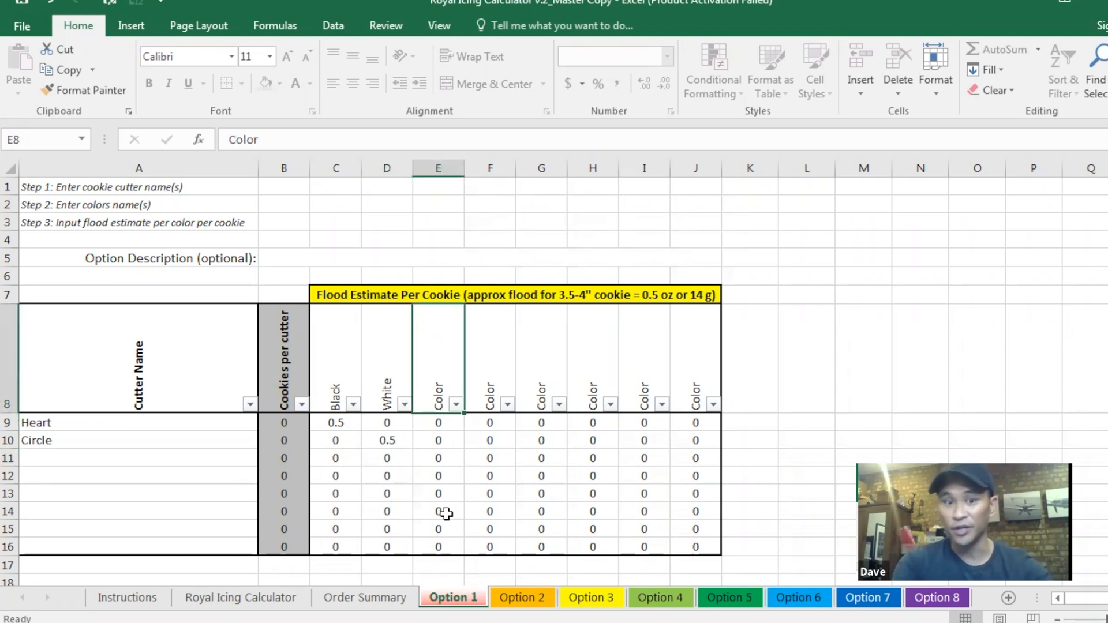
{"action": "type", "text": "Blue"}
{"action": "key", "text": "Return"}
Split the Heart cutter's flood estimate into 0.25 Black and 0.25 Blue.
{"action": "key", "text": "Up"}
{"action": "key", "text": "Down"}
{"action": "key", "text": "Left"}
{"action": "key", "text": "Left"}
{"action": "key", "text": "Left"}
{"action": "key", "text": "Right"}
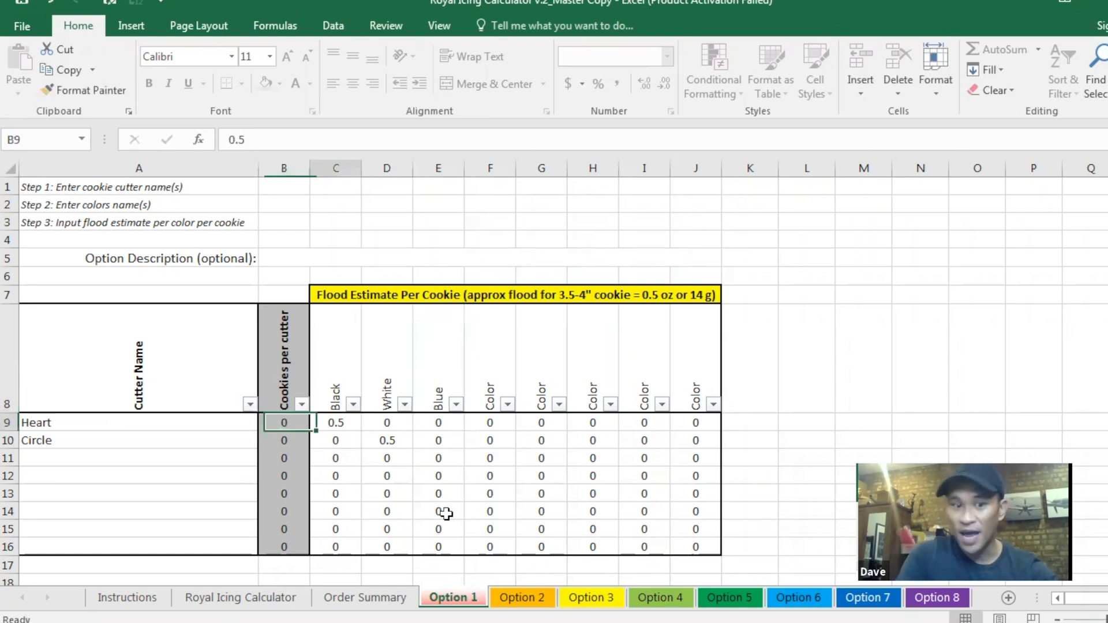
{"action": "type", "text": ".25"}
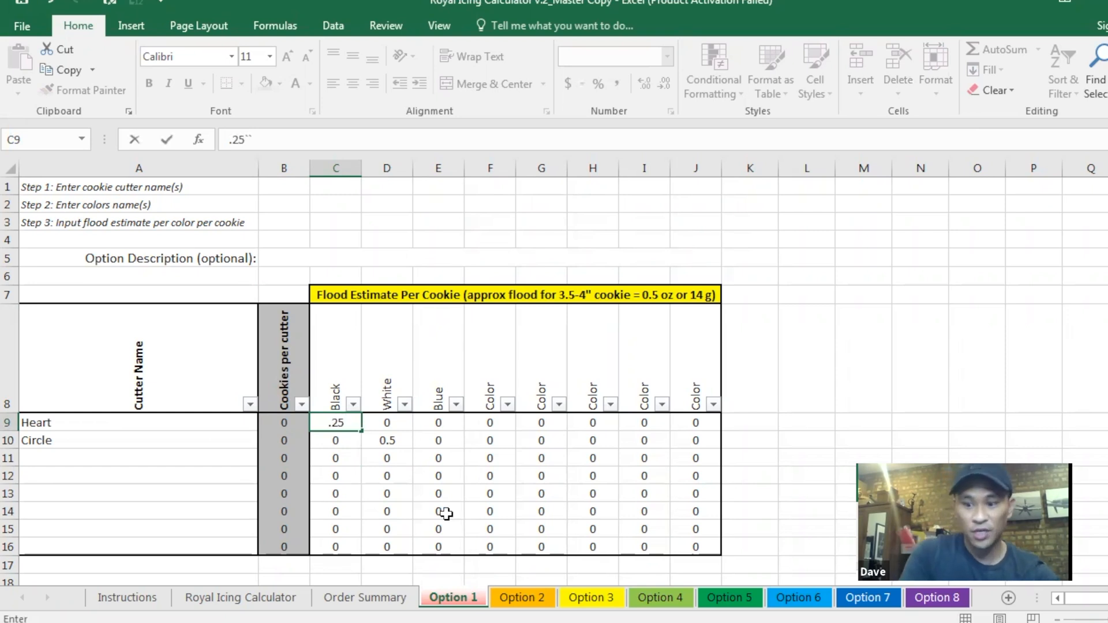
{"action": "key", "text": "Right"}
{"action": "key", "text": "Right"}
{"action": "type", "text": ".25"}
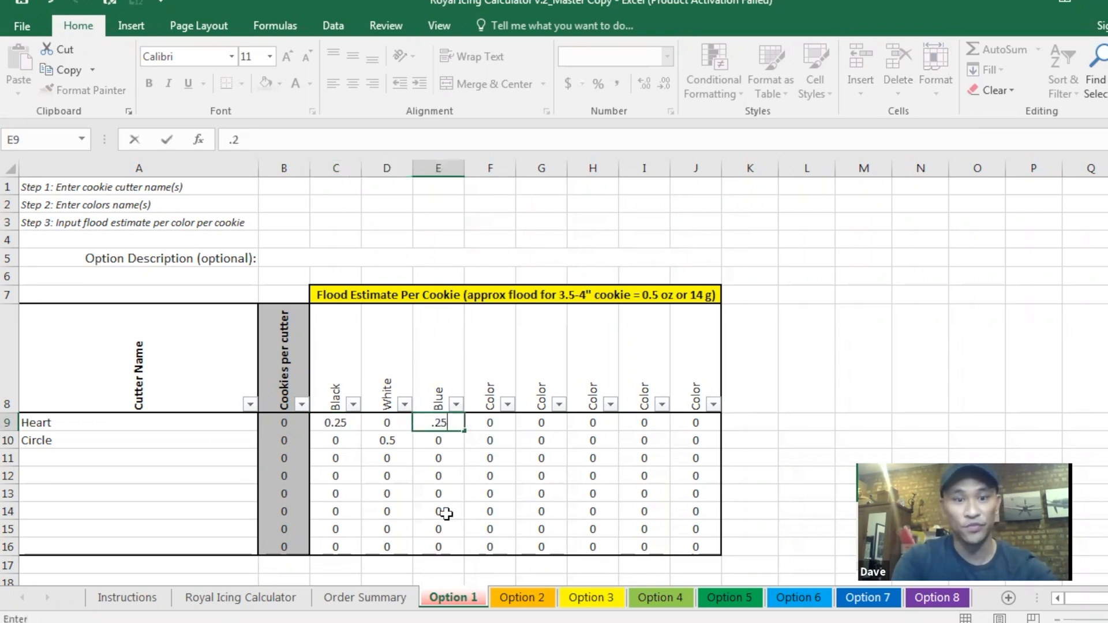
{"action": "key", "text": "Return"}
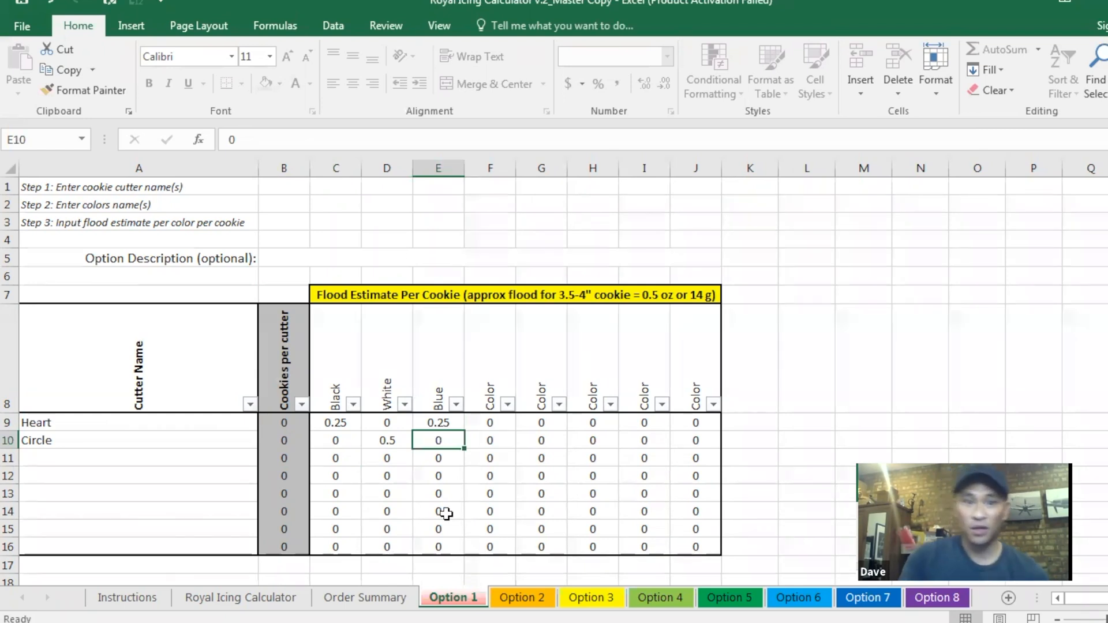
Check the flood estimate heading on Option 1, look over the Option 2 to Option 4 sheets, and return to Option 1.
{"action": "left_click", "coordinate": [482, 294]}
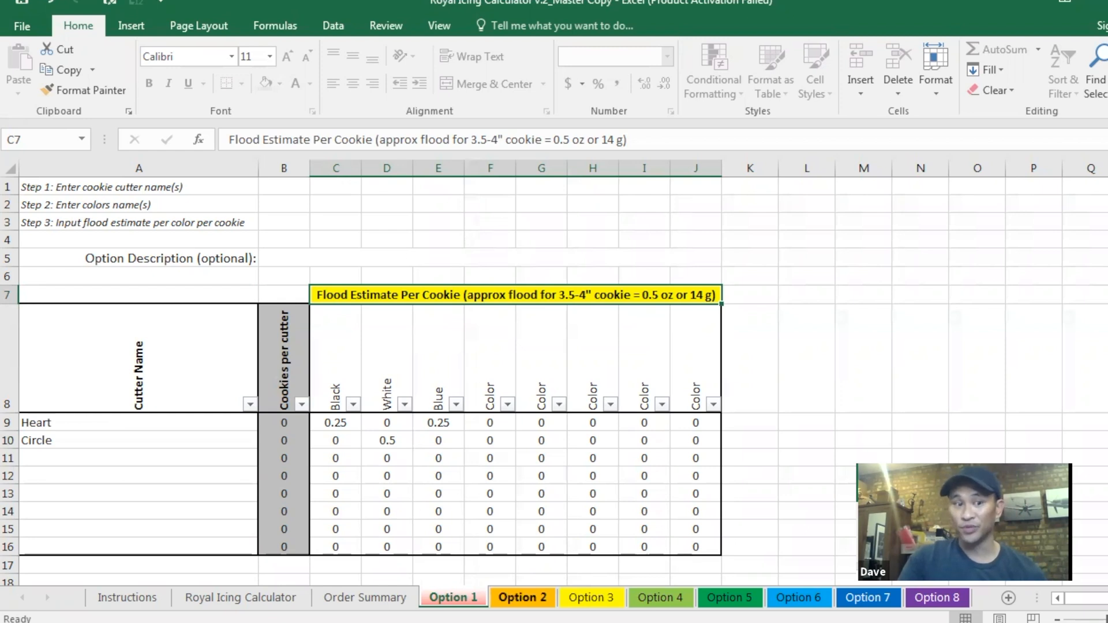
{"action": "left_click", "coordinate": [523, 598]}
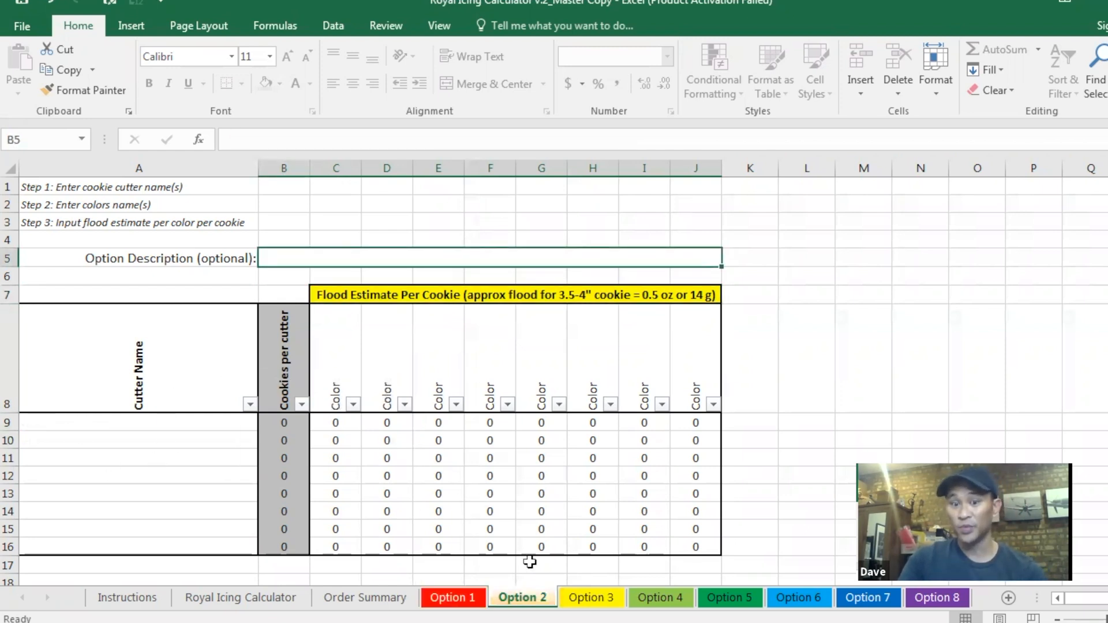
{"action": "left_click", "coordinate": [585, 597]}
{"action": "left_click", "coordinate": [659, 598]}
{"action": "left_click", "coordinate": [591, 597]}
{"action": "left_click", "coordinate": [523, 598]}
{"action": "left_click", "coordinate": [427, 600]}
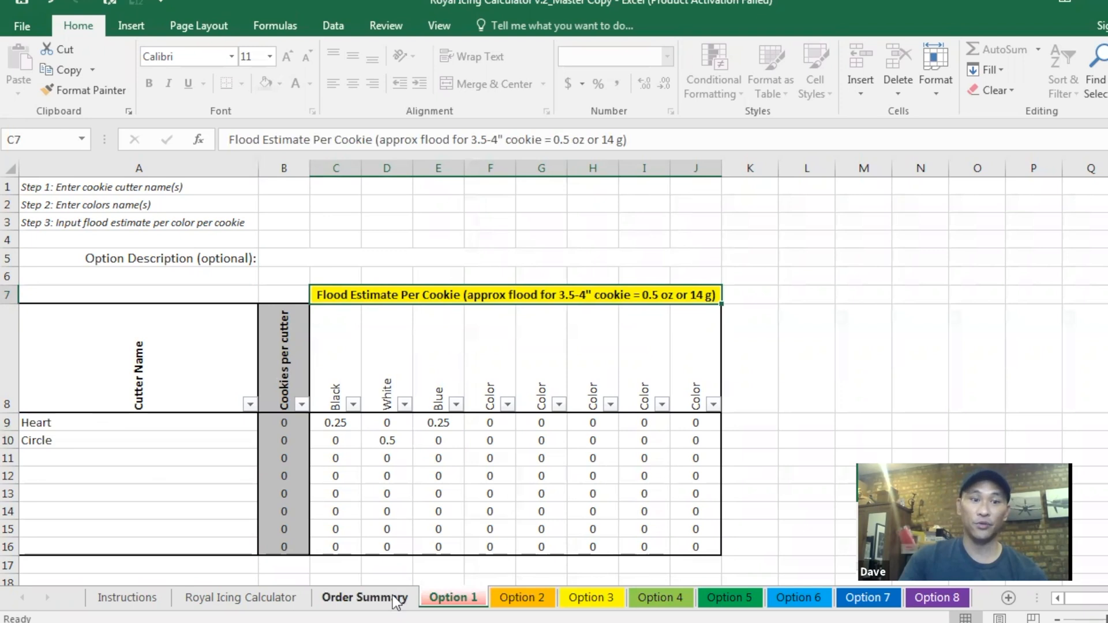
Examine the Order Summary sheet's order type choices and its Presales and Customs sections, comparing them with the Option 1 and Option 2 sheets.
{"action": "left_click", "coordinate": [396, 598]}
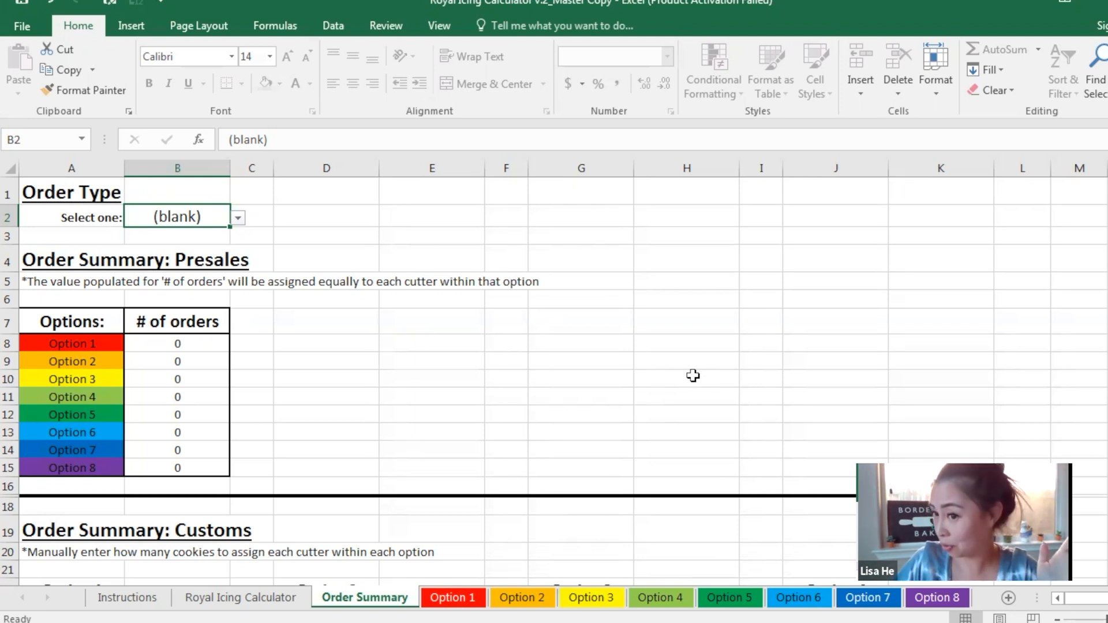
{"action": "left_click", "coordinate": [453, 597]}
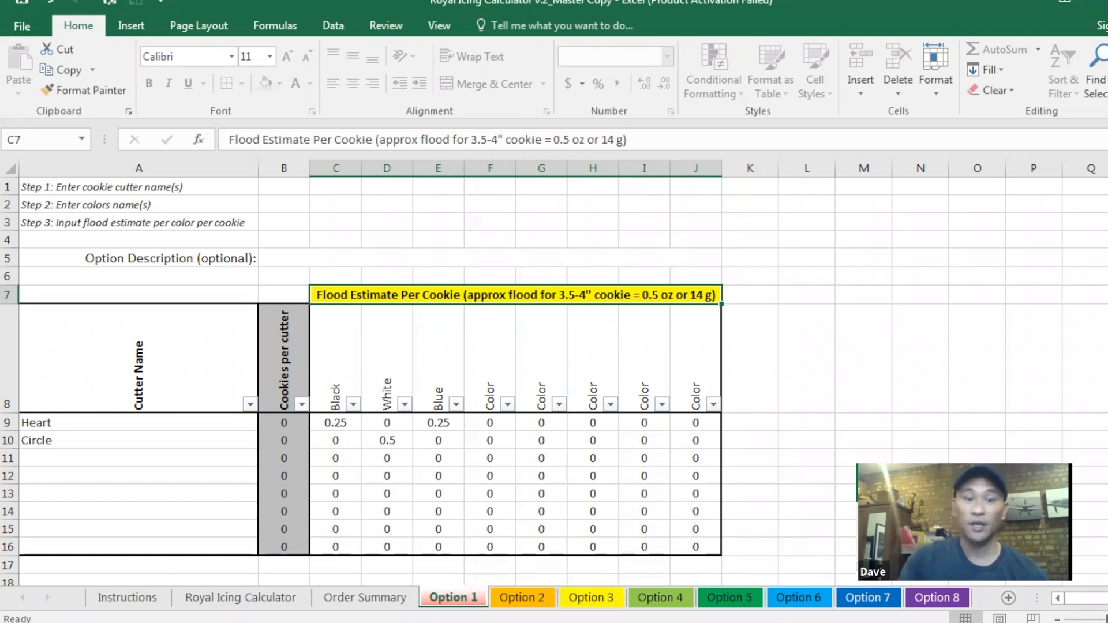
{"action": "left_click", "coordinate": [521, 597]}
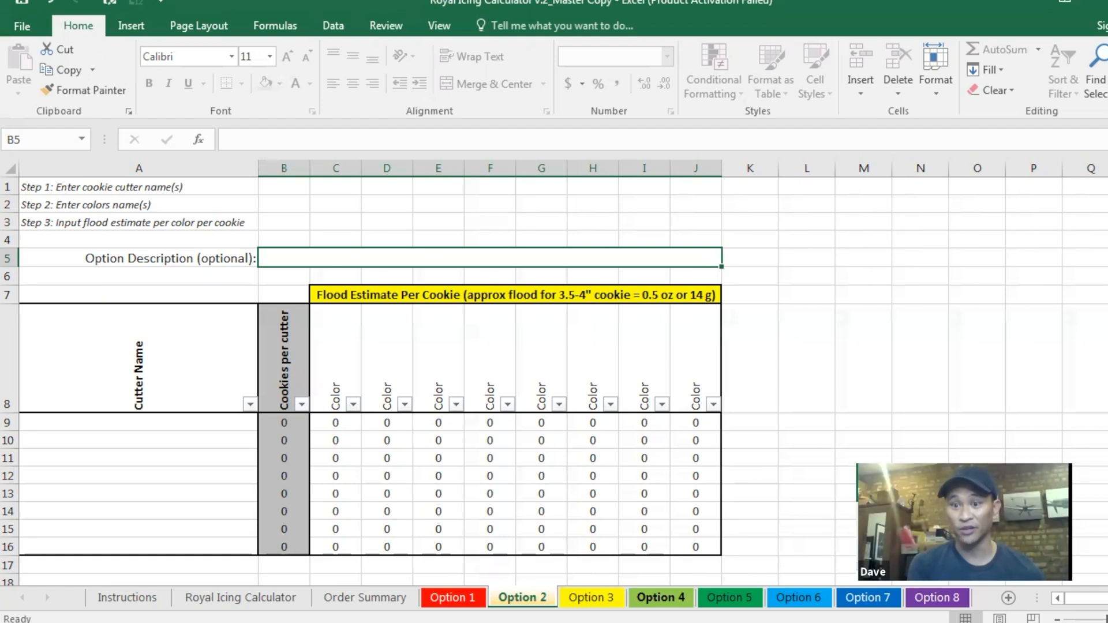
{"action": "left_click", "coordinate": [369, 597]}
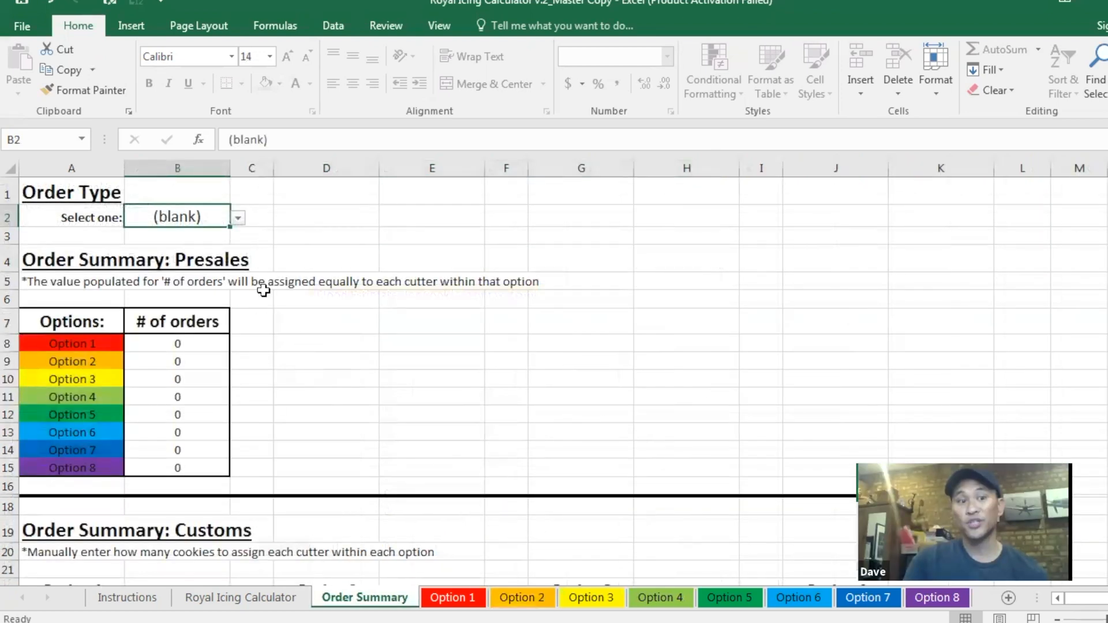
{"action": "left_click", "coordinate": [237, 218]}
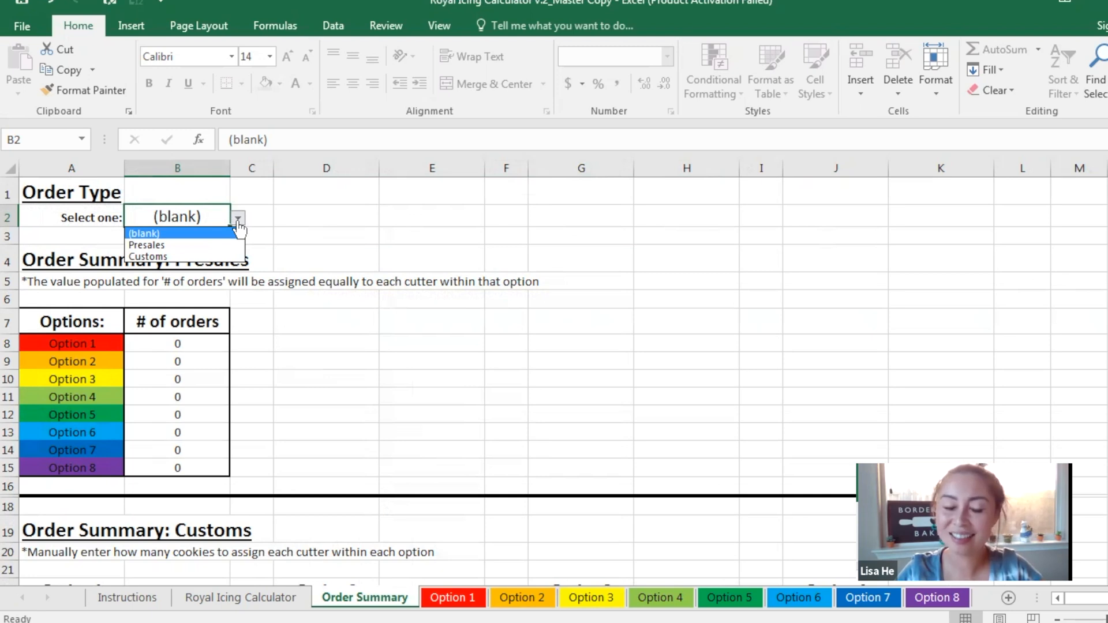
{"action": "left_click", "coordinate": [390, 241]}
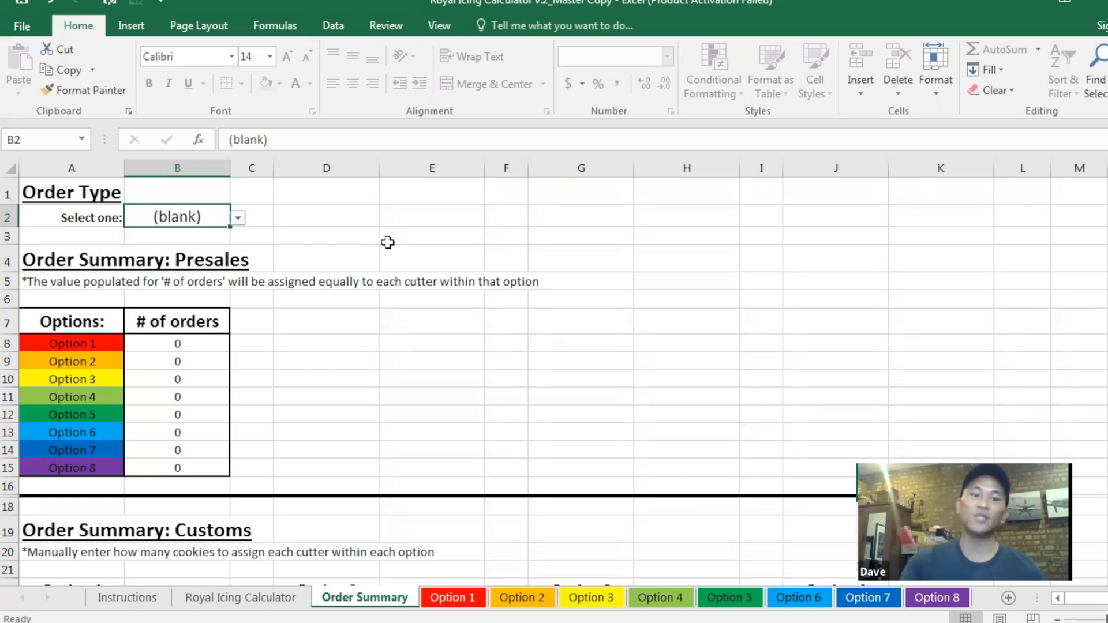
{"action": "scroll", "coordinate": [416, 352], "scroll_direction": "down", "scroll_amount": 1}
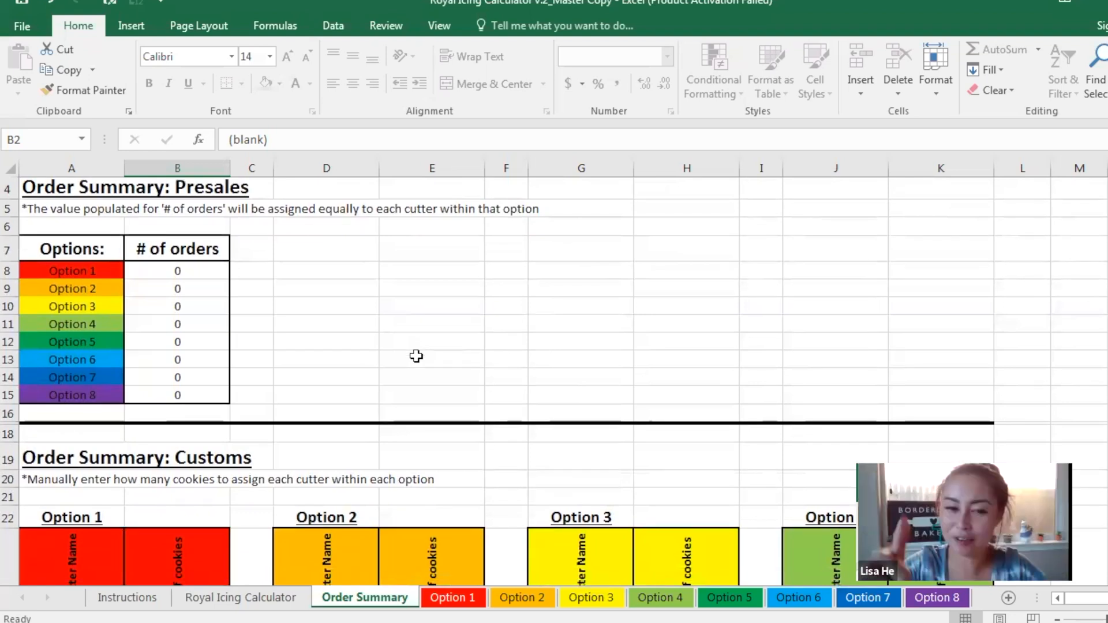
{"action": "scroll", "coordinate": [416, 356], "scroll_direction": "down", "scroll_amount": 3}
{"action": "scroll", "coordinate": [467, 411], "scroll_direction": "up", "scroll_amount": 4}
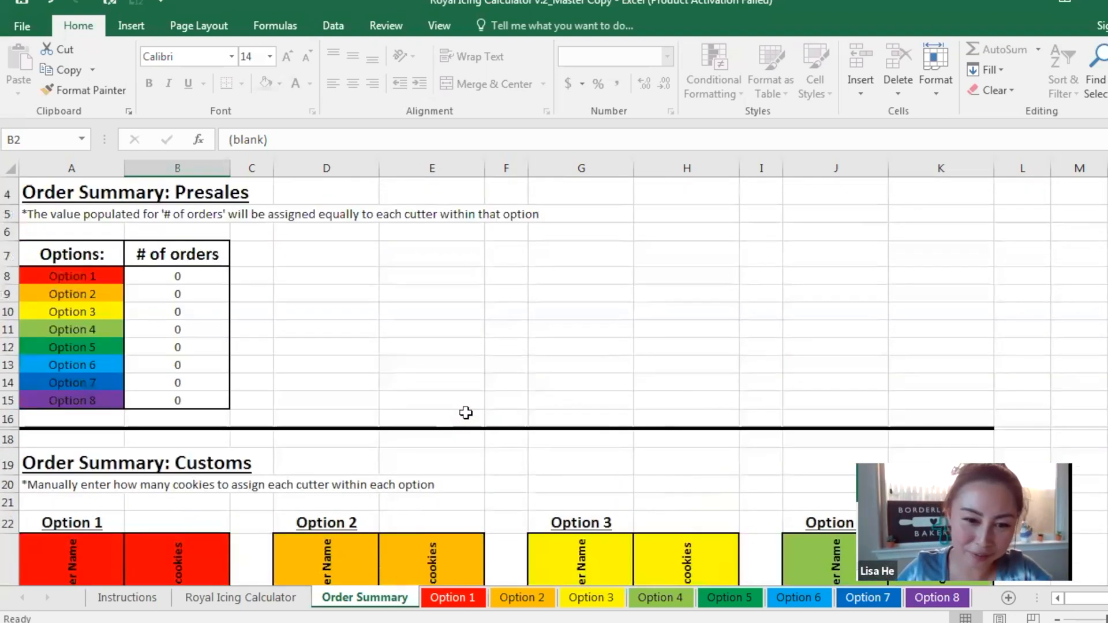
On the Option 2 sheet, enter a plaque with a first name and "HBD plaque" as the first two cutter names.
{"action": "left_click", "coordinate": [472, 600]}
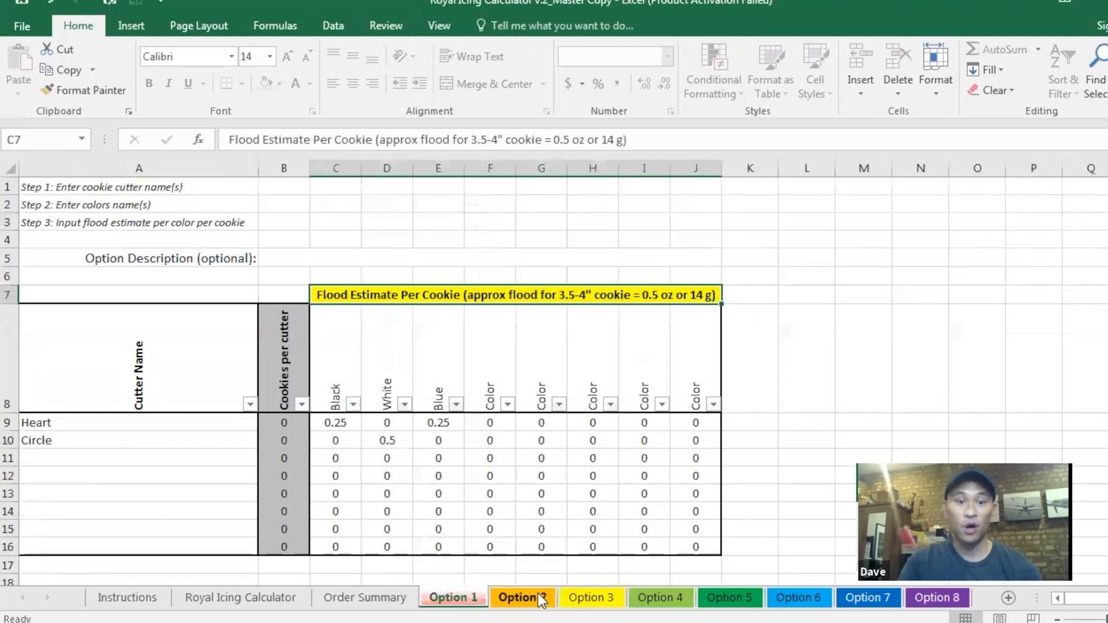
{"action": "left_click", "coordinate": [538, 596]}
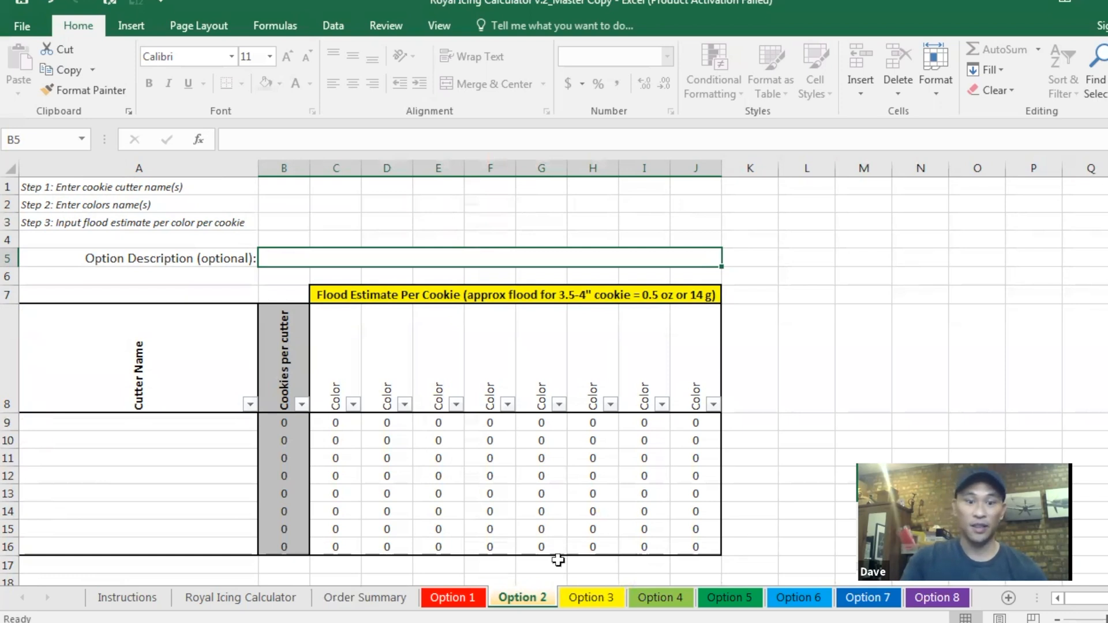
{"action": "left_click", "coordinate": [121, 419]}
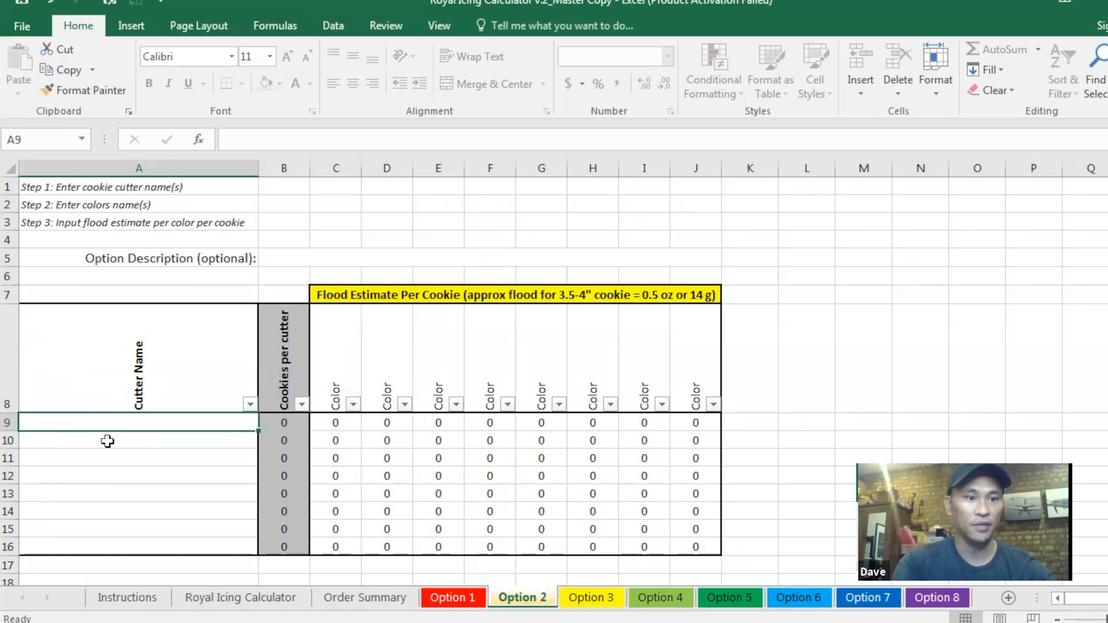
{"action": "type", "text": "Naanc"}
{"action": "key", "text": "BackSpace"}
{"action": "key", "text": "BackSpace"}
{"action": "key", "text": "BackSpace"}
{"action": "type", "text": "ncy plaque"}
{"action": "key", "text": "Return"}
{"action": "type", "text": "HBD plaque"}
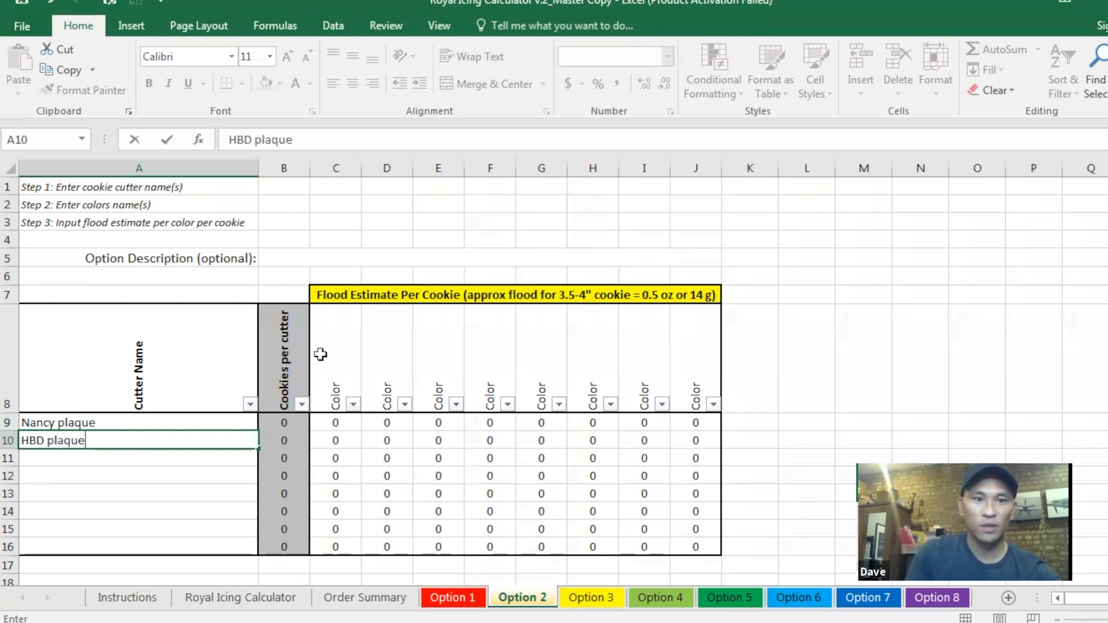
Replace the first two color headers in the Option 2 table with Pink and Red.
{"action": "left_click", "coordinate": [329, 355]}
{"action": "type", "text": "P"}
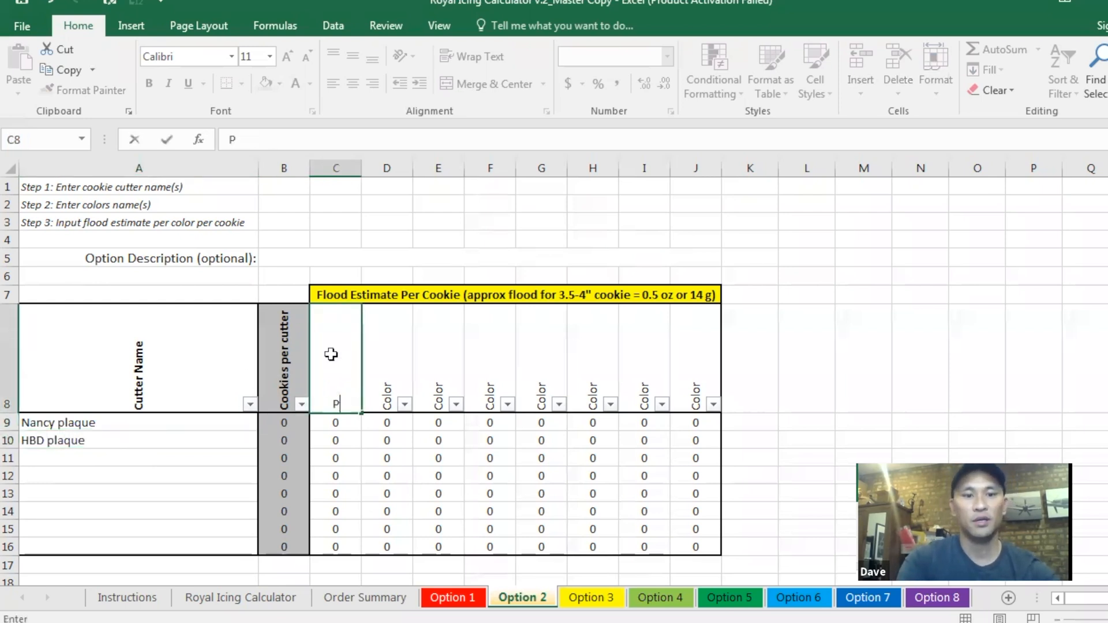
{"action": "type", "text": "ink"}
{"action": "key", "text": "Tab"}
{"action": "type", "text": "Red"}
{"action": "key", "text": "Return"}
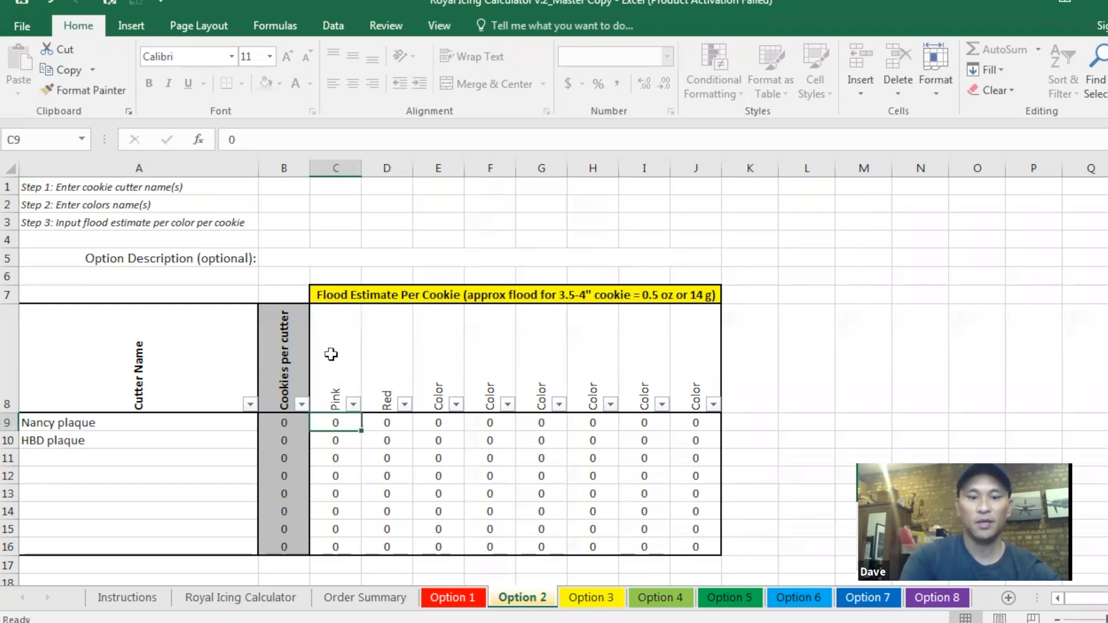
Set the flood estimate per cookie to 0.5 Pink for the first plaque and 0.6 Red for the HBD plaque.
{"action": "type", "text": ".5"}
{"action": "key", "text": "Return"}
{"action": "key", "text": "Right"}
{"action": "key", "text": "Down"}
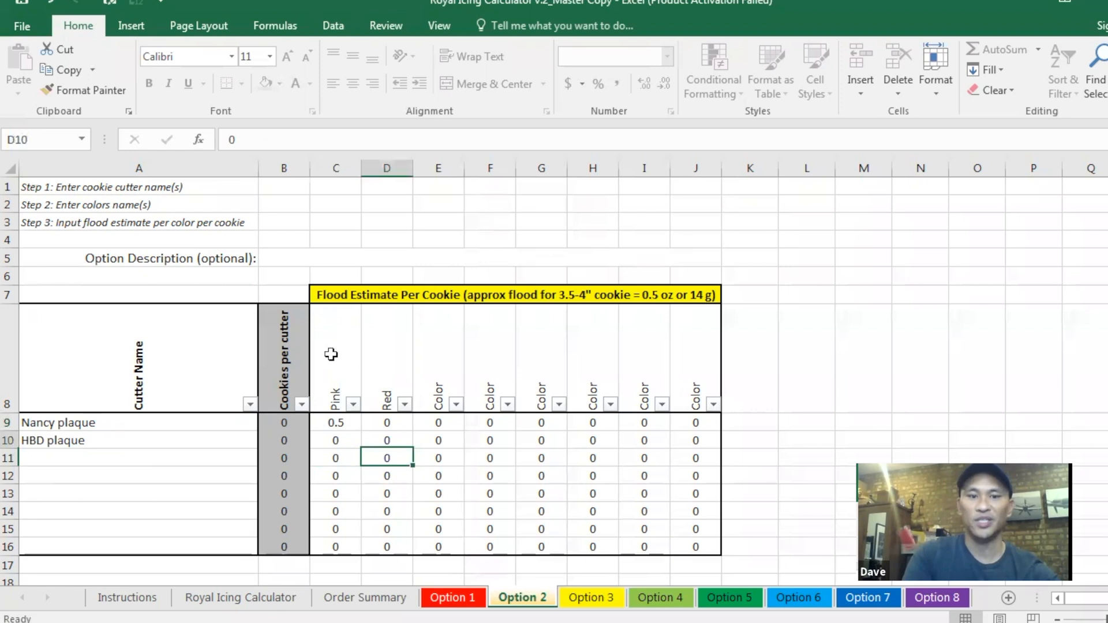
{"action": "key", "text": "Down"}
{"action": "key", "text": "Down"}
{"action": "key", "text": "Down"}
{"action": "key", "text": "Down"}
{"action": "key", "text": "Down"}
{"action": "key", "text": "Down"}
{"action": "key", "text": "Down"}
{"action": "key", "text": "Down"}
{"action": "key", "text": "Down"}
{"action": "key", "text": "Down"}
{"action": "key", "text": "Down"}
{"action": "key", "text": "Down"}
{"action": "key", "text": "Down"}
{"action": "key", "text": "Down"}
{"action": "key", "text": "Down"}
{"action": "key", "text": "Down"}
{"action": "key", "text": "Up"}
{"action": "key", "text": "Up"}
{"action": "key", "text": "Up"}
{"action": "key", "text": "Up"}
{"action": "key", "text": "Up"}
{"action": "key", "text": "Up"}
{"action": "key", "text": "Up"}
{"action": "key", "text": "Up"}
{"action": "key", "text": "Up"}
{"action": "key", "text": "Up"}
{"action": "key", "text": "Up"}
{"action": "key", "text": "Up"}
{"action": "key", "text": "Up"}
{"action": "key", "text": "Up"}
{"action": "key", "text": "Up"}
{"action": "key", "text": "Up"}
{"action": "key", "text": "Up"}
{"action": "key", "text": "Up"}
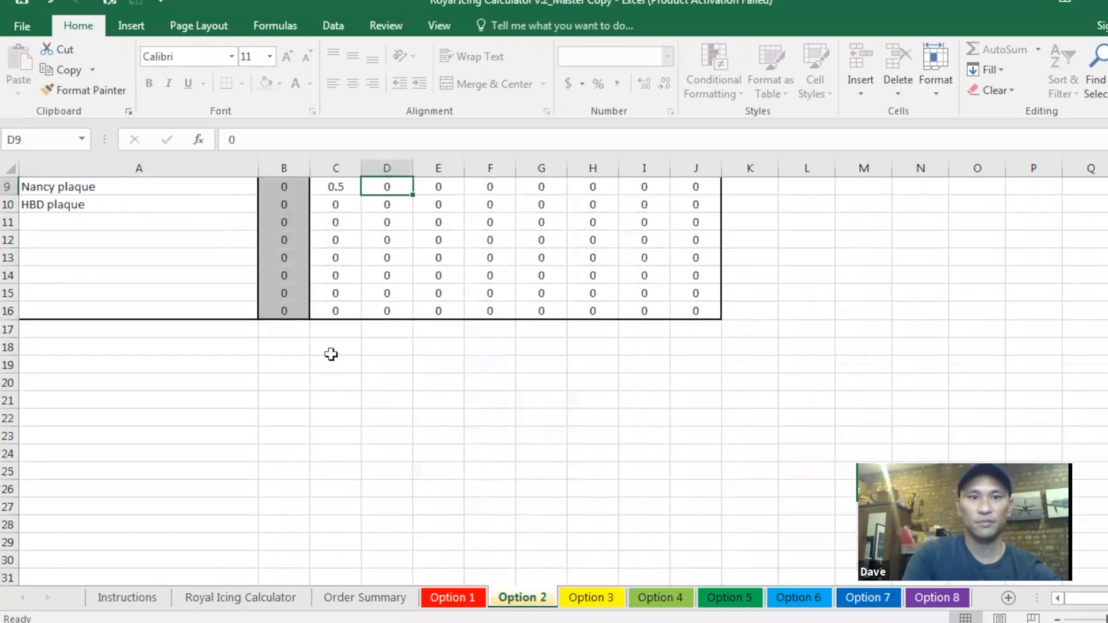
{"action": "key", "text": "Down"}
{"action": "type", "text": "0.6"}
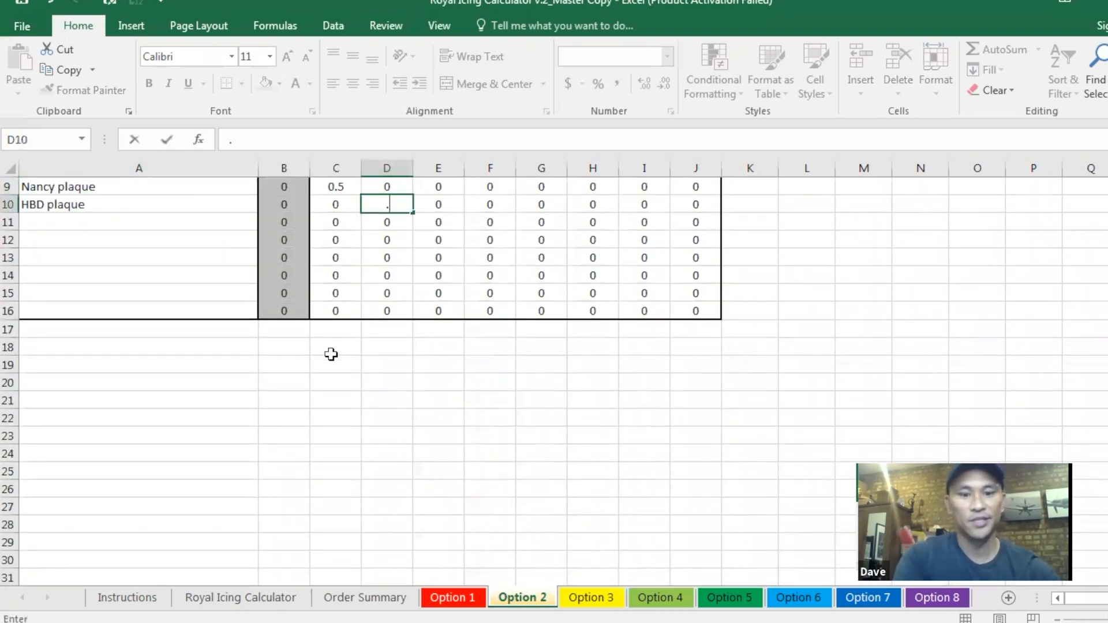
{"action": "key", "text": "Return"}
{"action": "scroll", "coordinate": [552, 456], "scroll_direction": "up", "scroll_amount": 2}
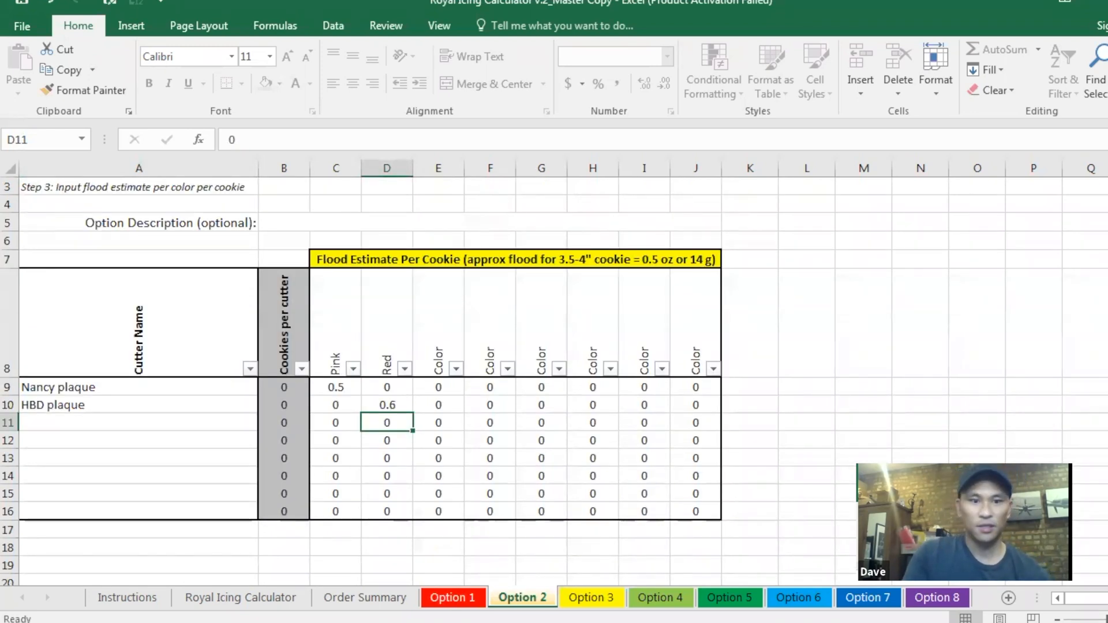
Set the order type on the Order Summary sheet to Presales.
{"action": "left_click", "coordinate": [365, 599]}
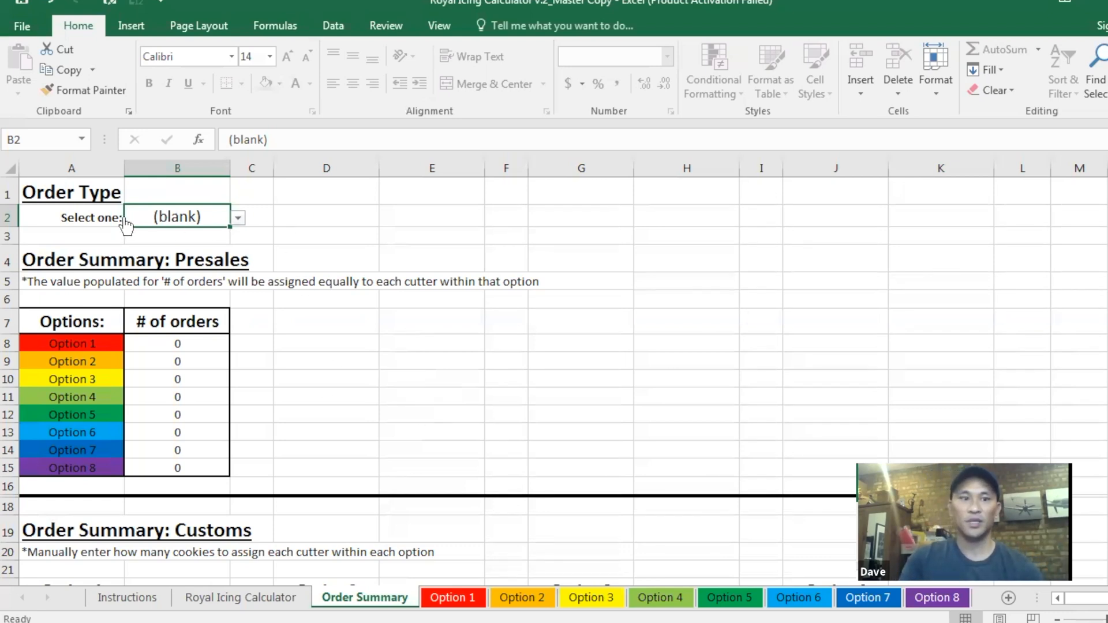
{"action": "left_click", "coordinate": [239, 218]}
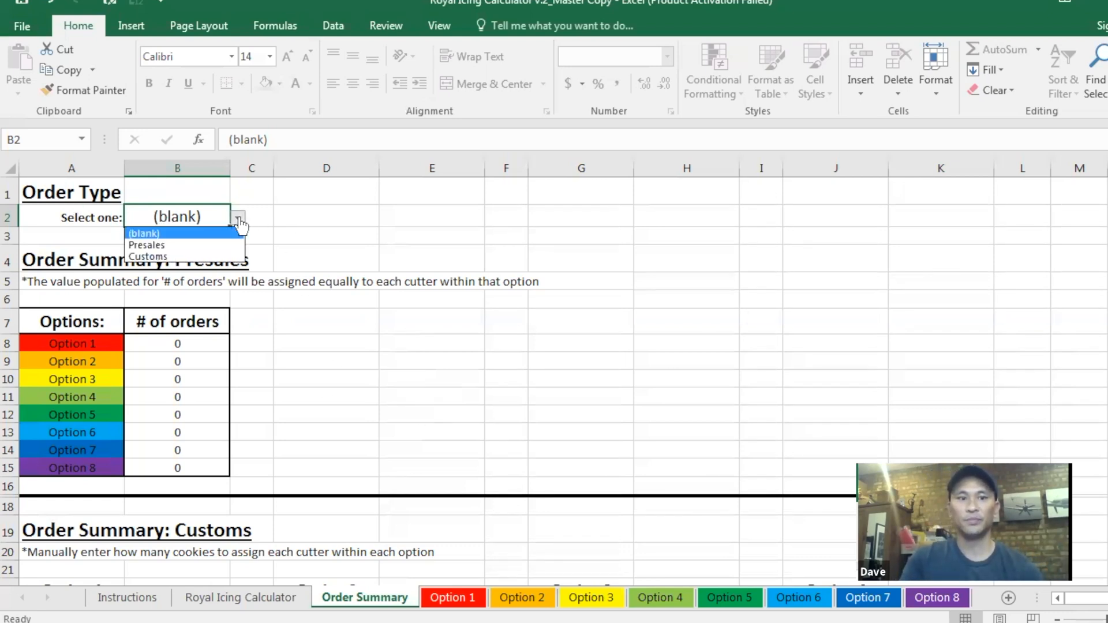
{"action": "left_click", "coordinate": [205, 248]}
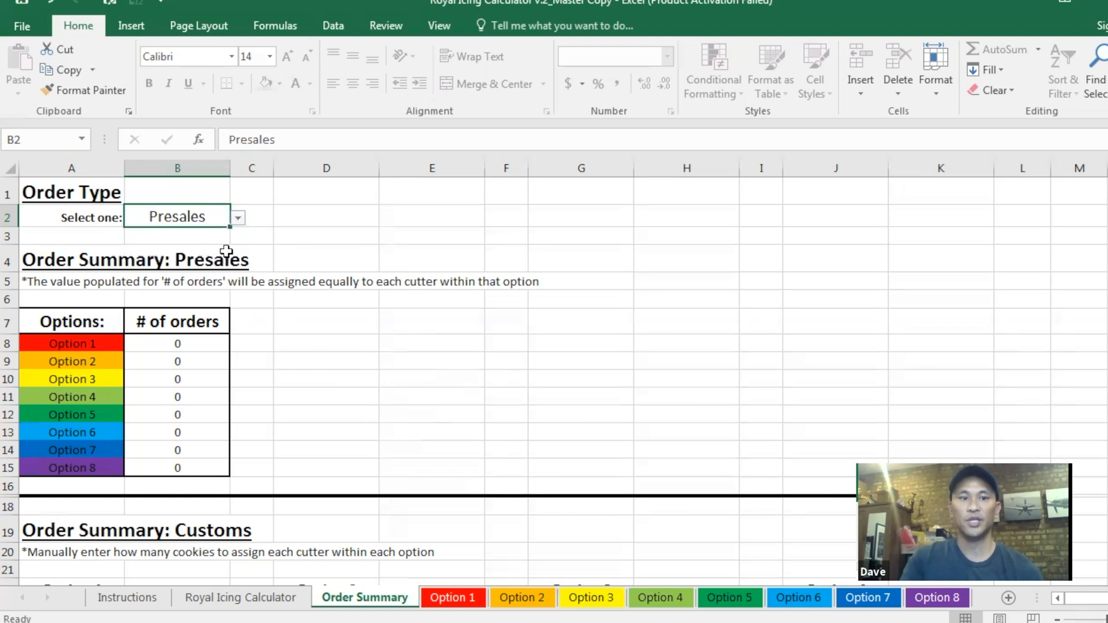
{"action": "left_click", "coordinate": [404, 255]}
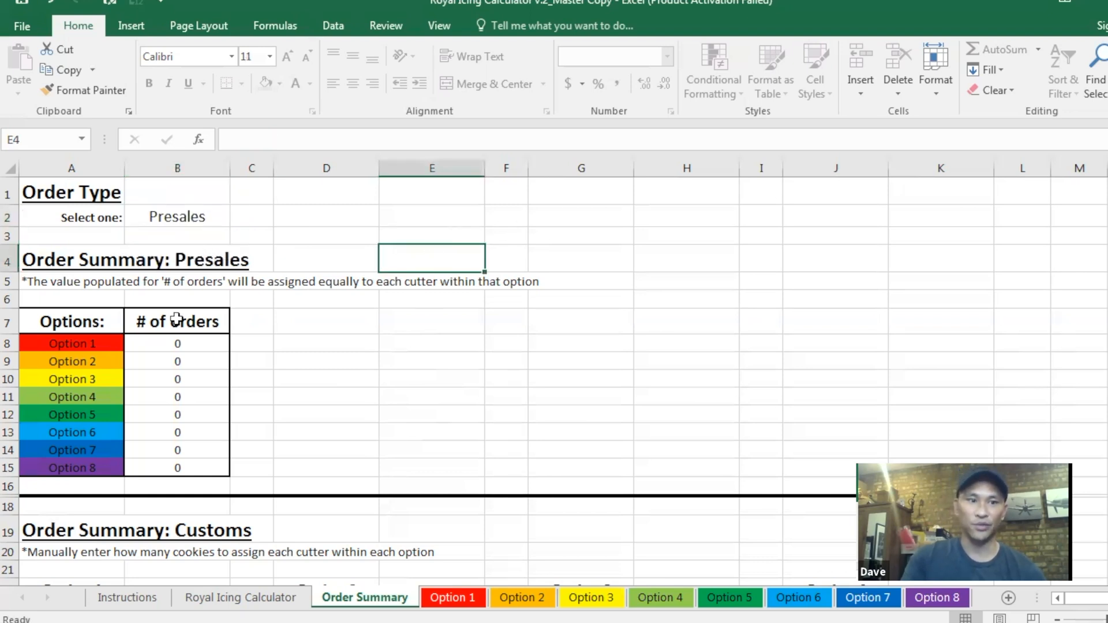
Enter 5 presale orders for Option 1 and 10 for Option 2, and review the flood needed per color on the Royal Icing Calculator sheet.
{"action": "left_click", "coordinate": [202, 342]}
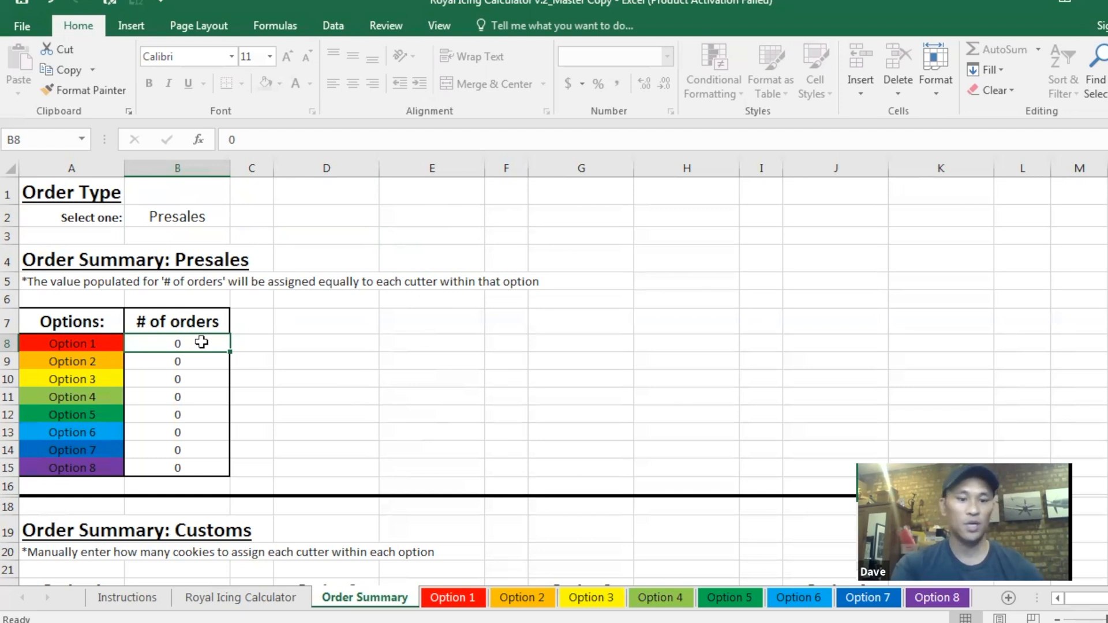
{"action": "type", "text": "5"}
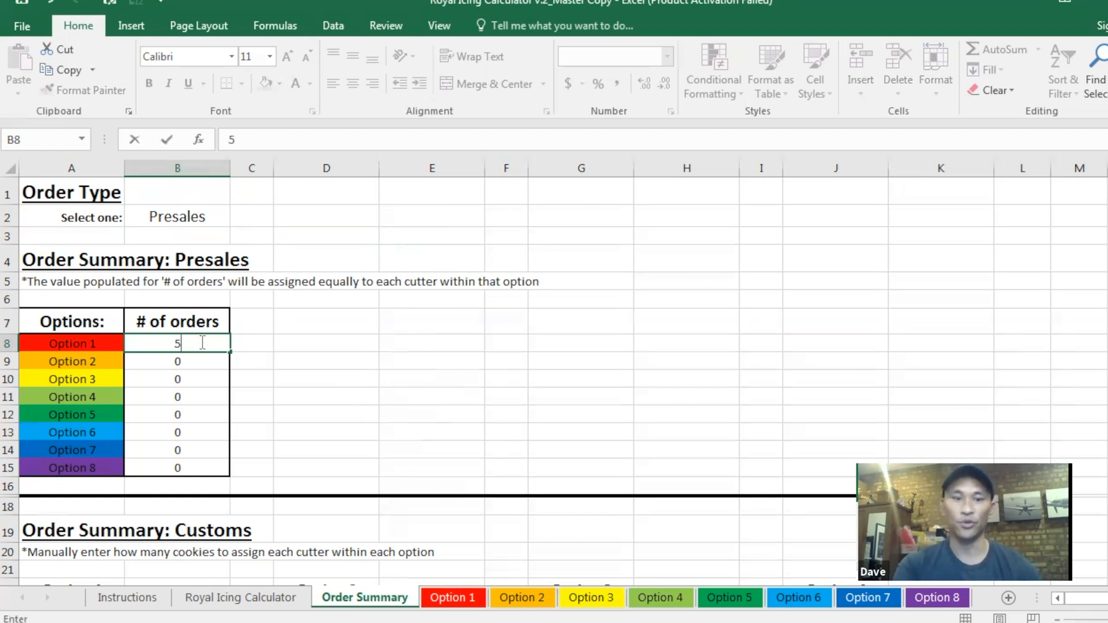
{"action": "key", "text": "Return"}
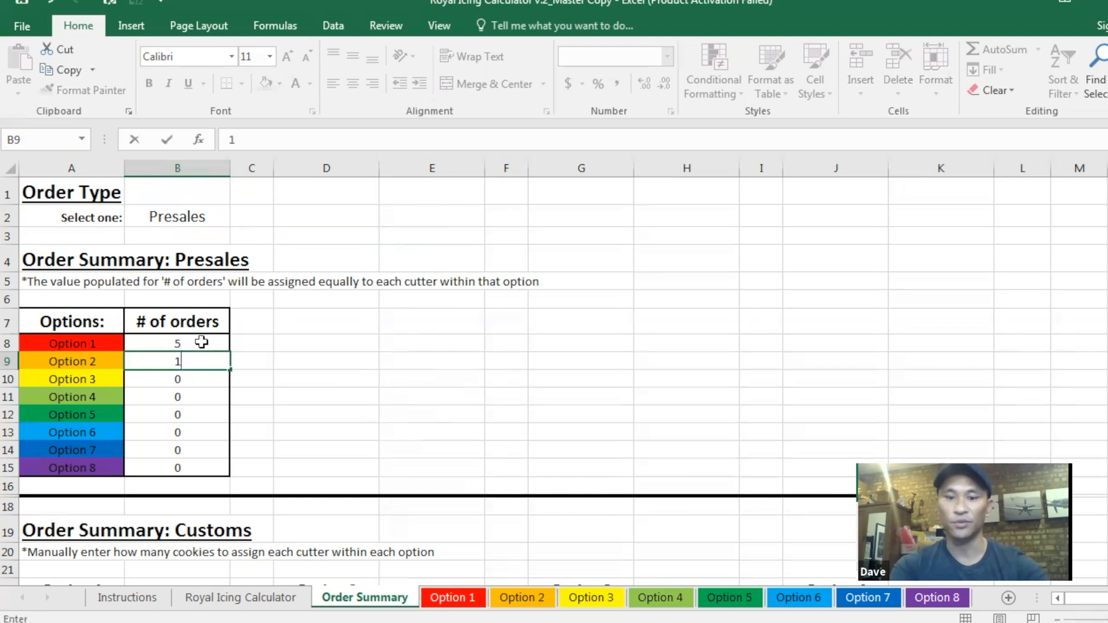
{"action": "type", "text": "10"}
{"action": "key", "text": "Return"}
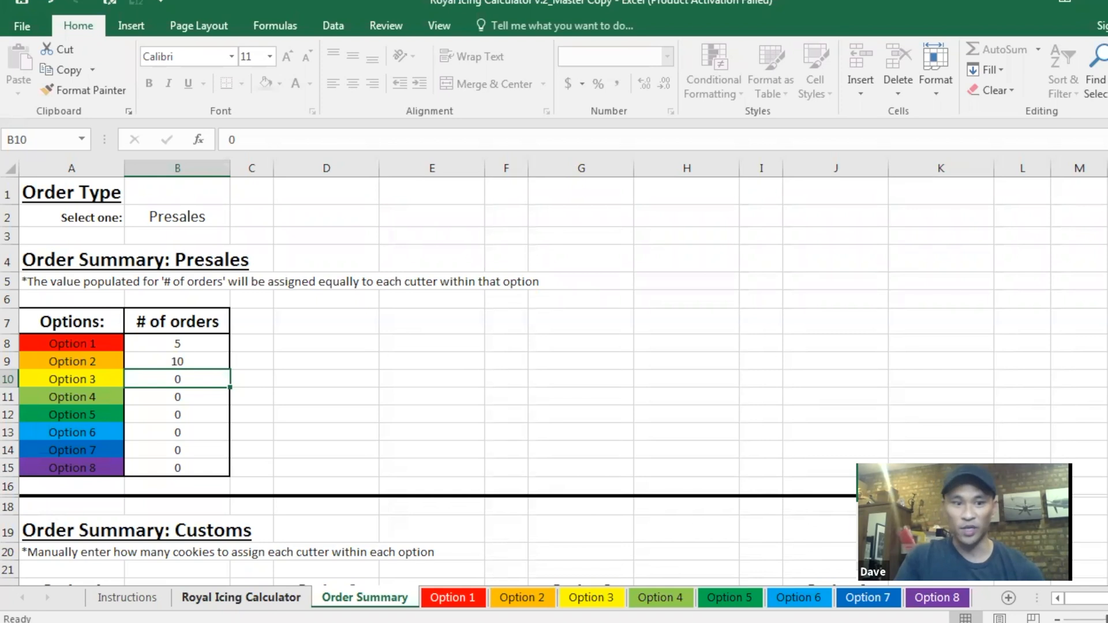
{"action": "left_click", "coordinate": [266, 593]}
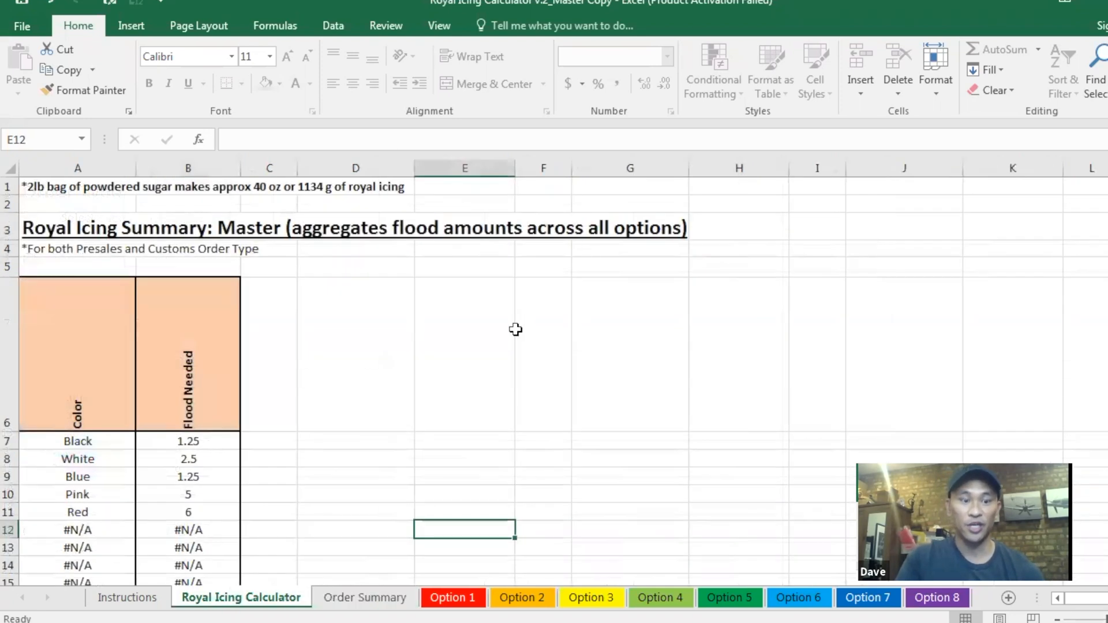
{"action": "scroll", "coordinate": [514, 327], "scroll_direction": "down", "scroll_amount": 1}
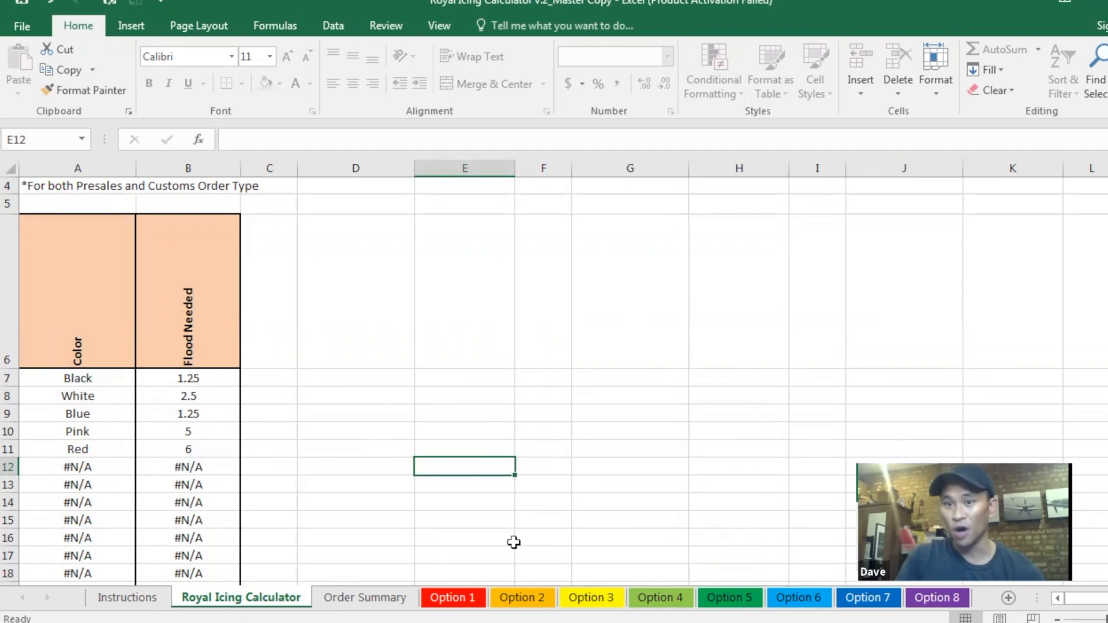
Change the order type on the Order Summary sheet to Customs.
{"action": "left_click", "coordinate": [340, 596]}
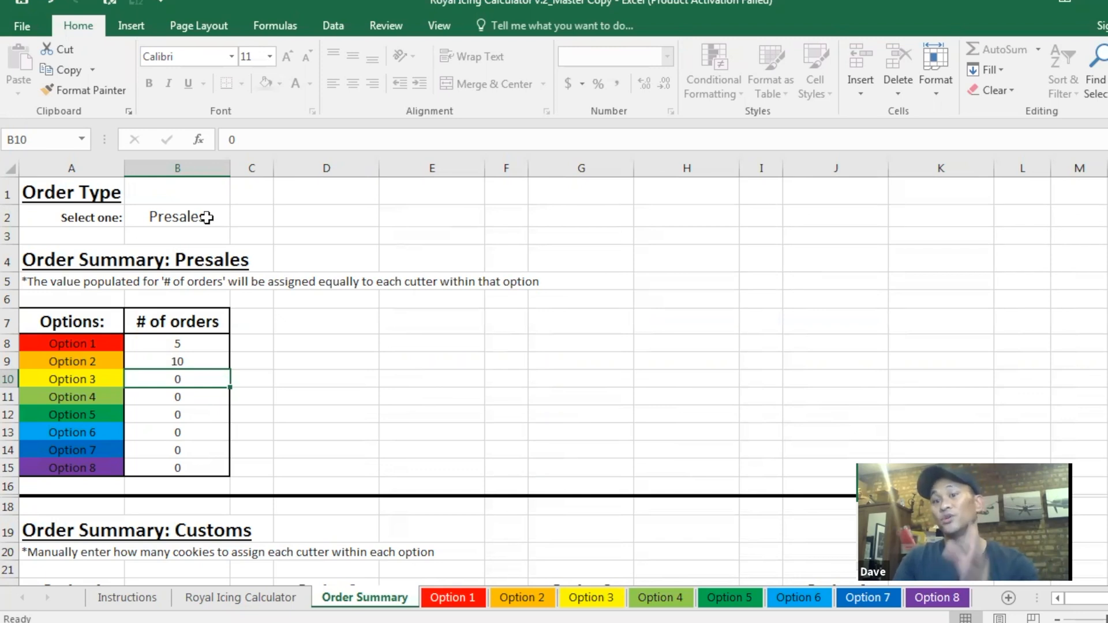
{"action": "left_click", "coordinate": [207, 218]}
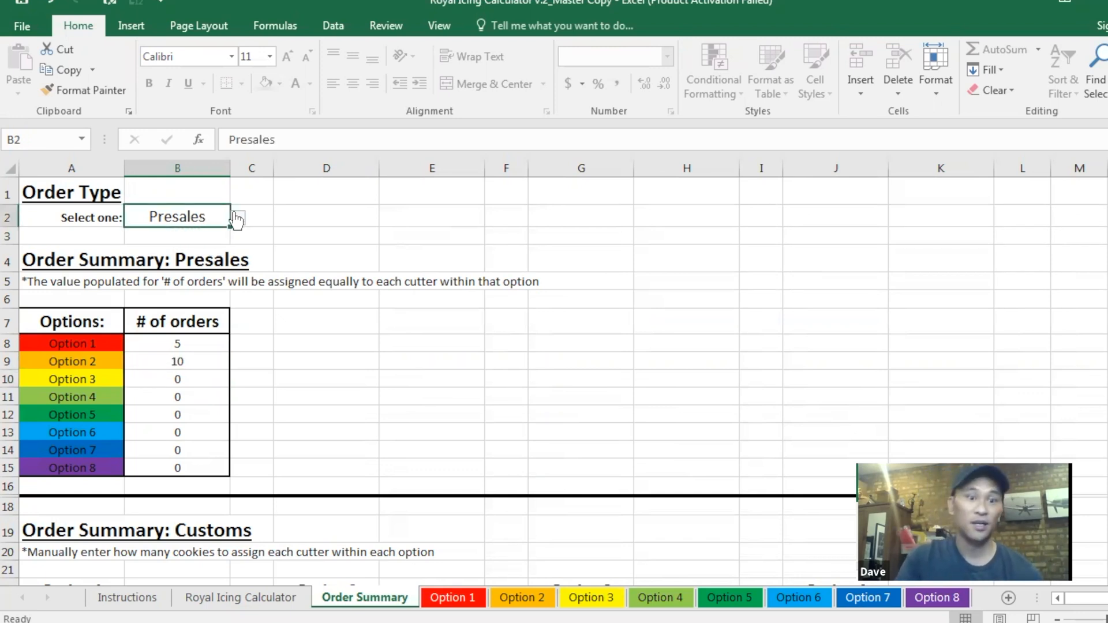
{"action": "left_click", "coordinate": [238, 217]}
{"action": "left_click", "coordinate": [166, 257]}
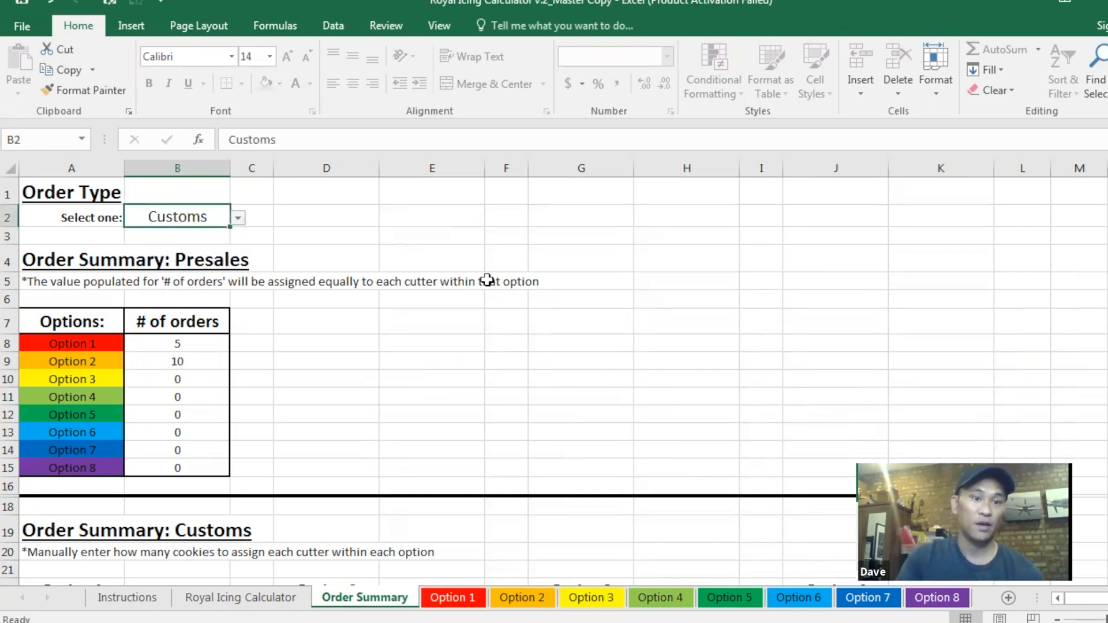
{"action": "left_click", "coordinate": [488, 280]}
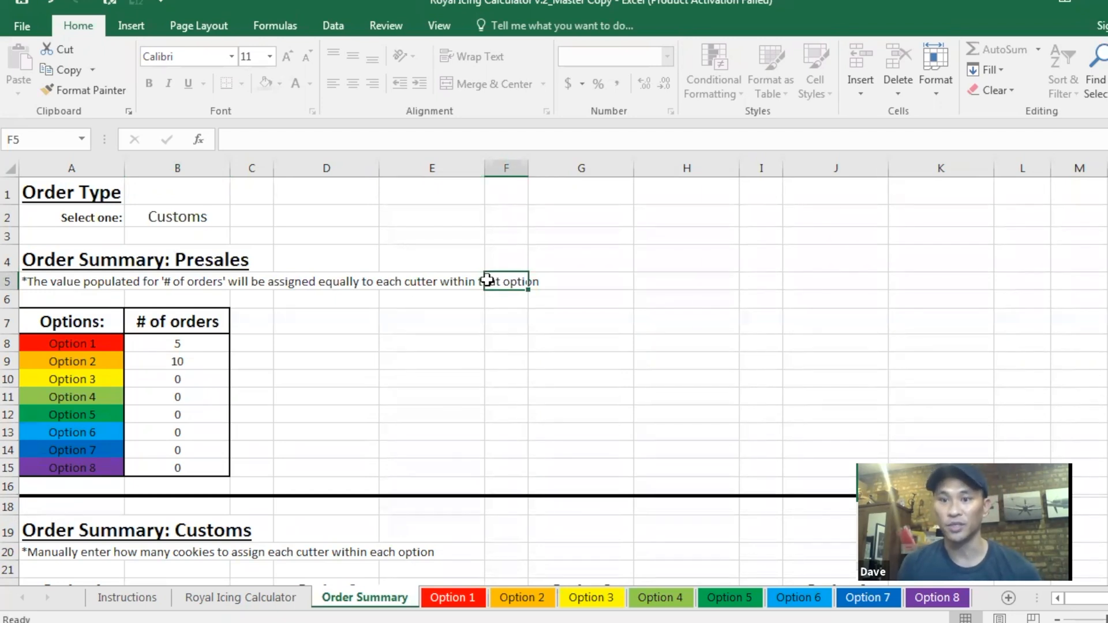
Look over the Customs cutter tables in the Order Summary and select the Heart and Circle cutters under Option 1.
{"action": "scroll", "coordinate": [507, 277], "scroll_direction": "down", "scroll_amount": 4}
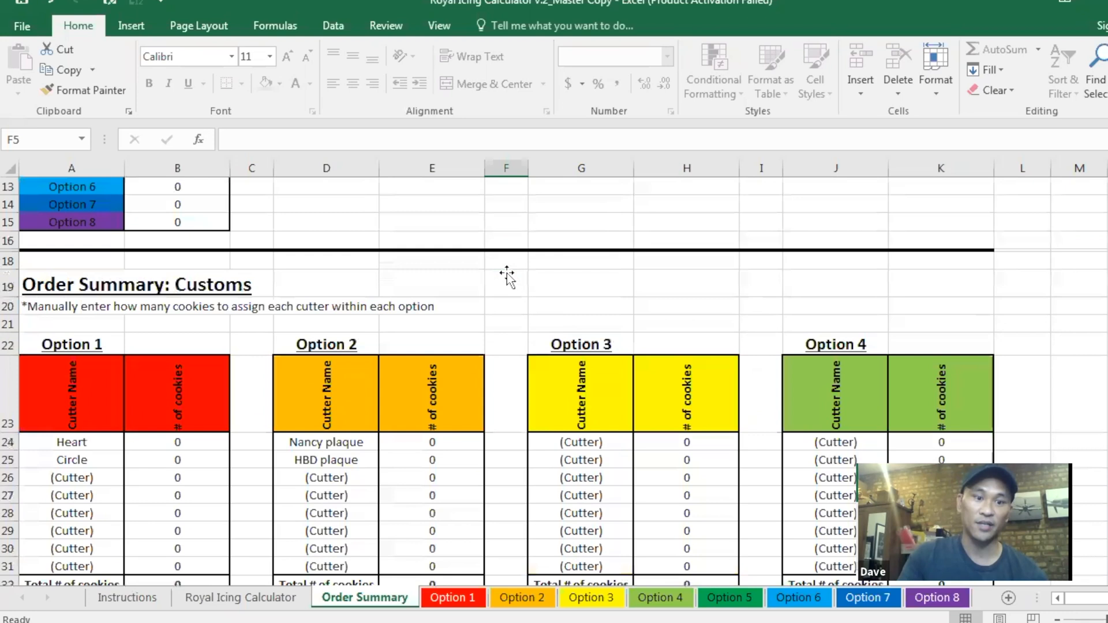
{"action": "scroll", "coordinate": [517, 264], "scroll_direction": "down", "scroll_amount": 2}
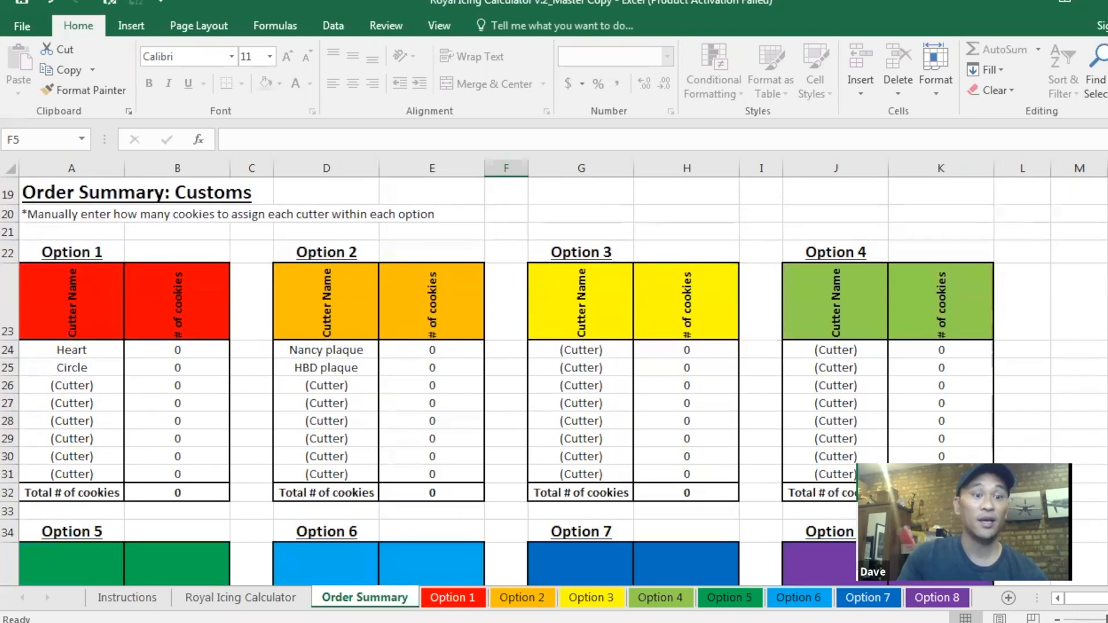
{"action": "left_click_drag", "start_coordinate": [83, 348], "coordinate": [78, 368]}
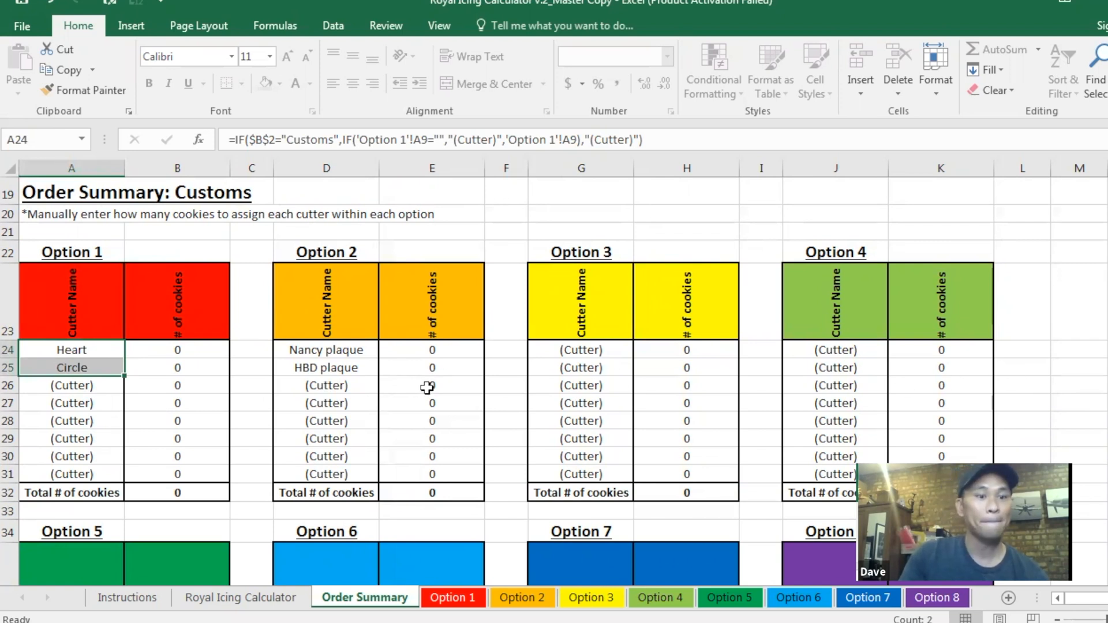
Assign 7 cookies to the Heart cutter and 5 to the Circle cutter under Option 1 of the Customs order summary.
{"action": "left_click", "coordinate": [110, 355]}
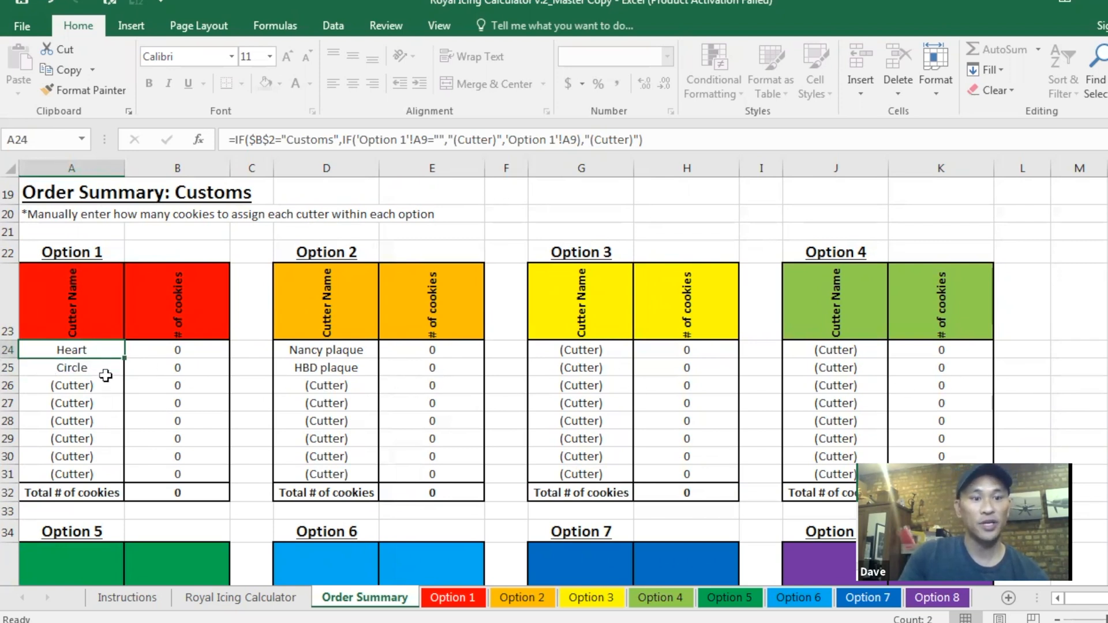
{"action": "left_click", "coordinate": [106, 379]}
{"action": "left_click", "coordinate": [164, 351]}
{"action": "type", "text": "7"}
{"action": "key", "text": "Return"}
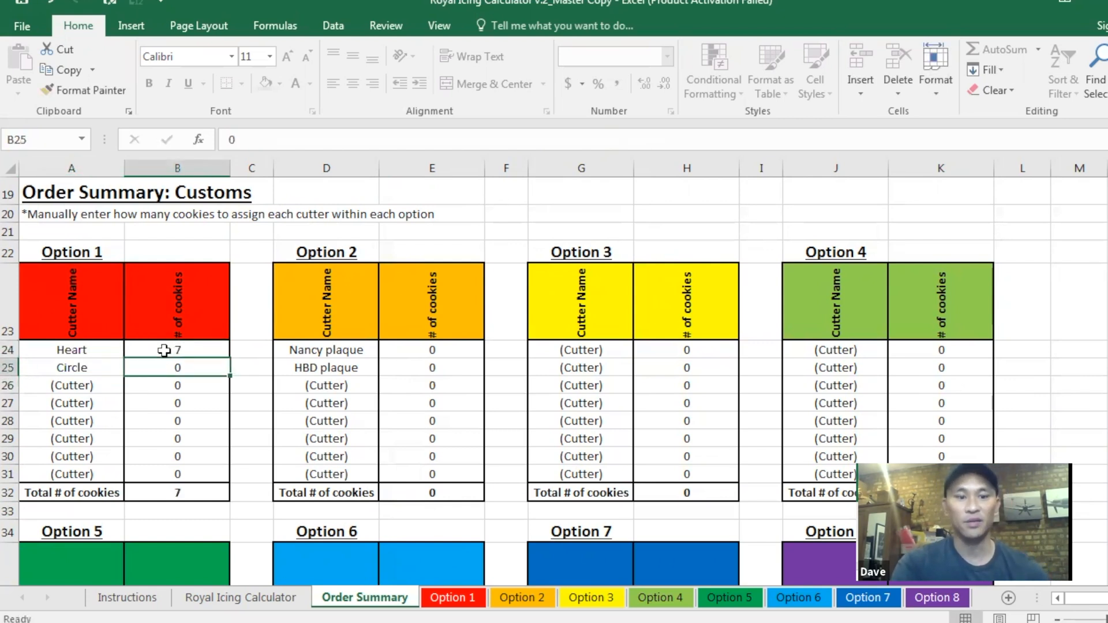
{"action": "type", "text": "4"}
{"action": "key", "text": "Return"}
{"action": "key", "text": "Up"}
{"action": "type", "text": "5"}
{"action": "key", "text": "Return"}
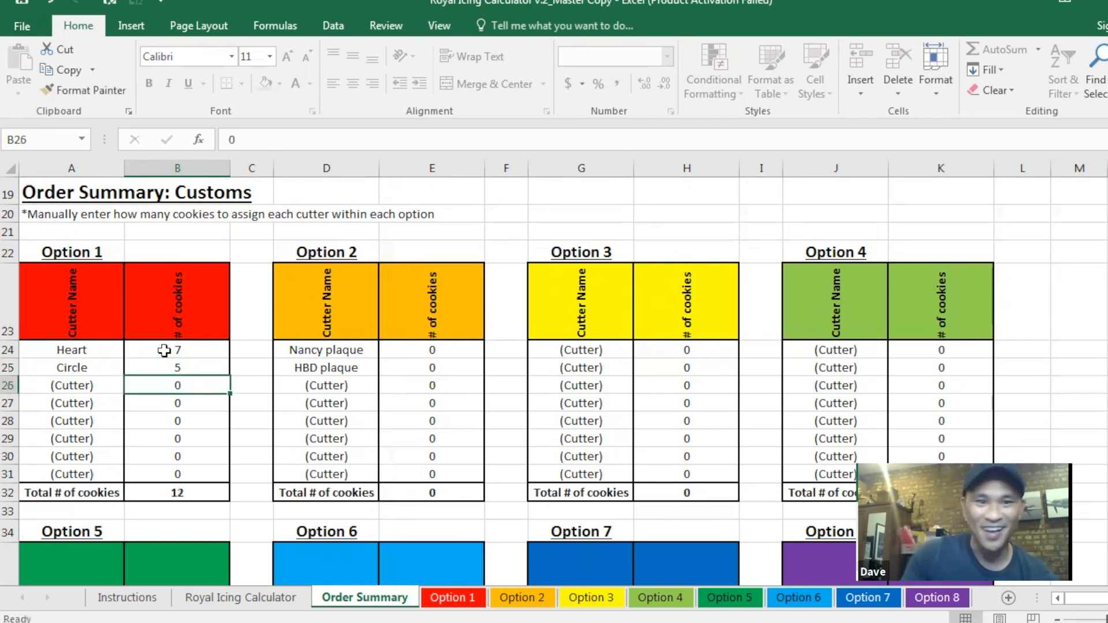
Assign 4 cookies to the name plaque and 8 to the HBD plaque under Option 2 of the Customs order summary.
{"action": "left_click", "coordinate": [452, 352]}
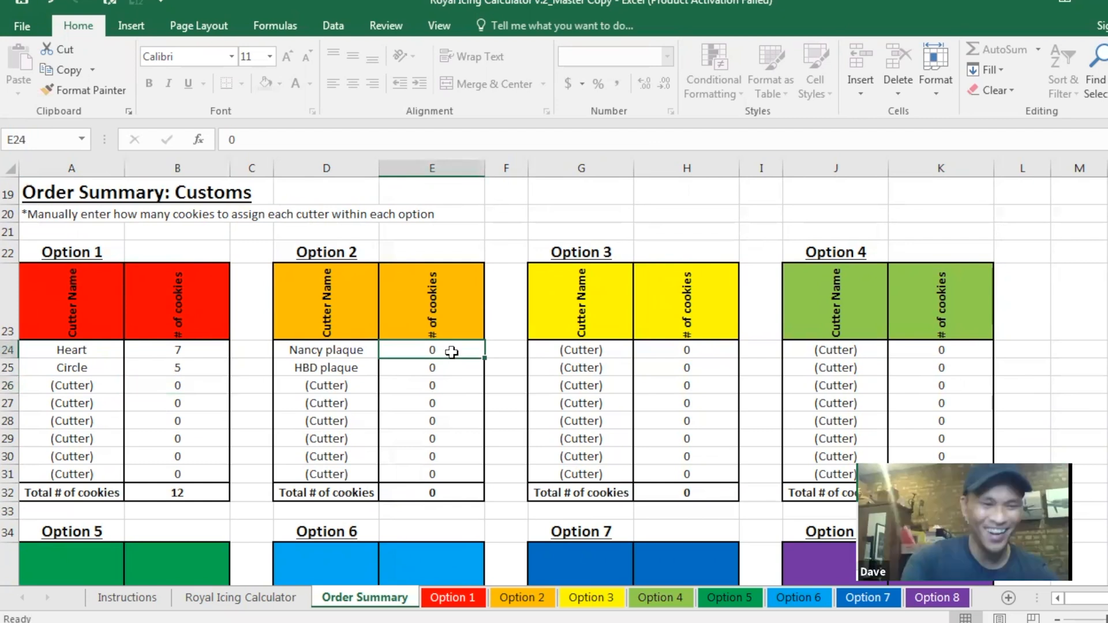
{"action": "type", "text": "4"}
{"action": "key", "text": "Return"}
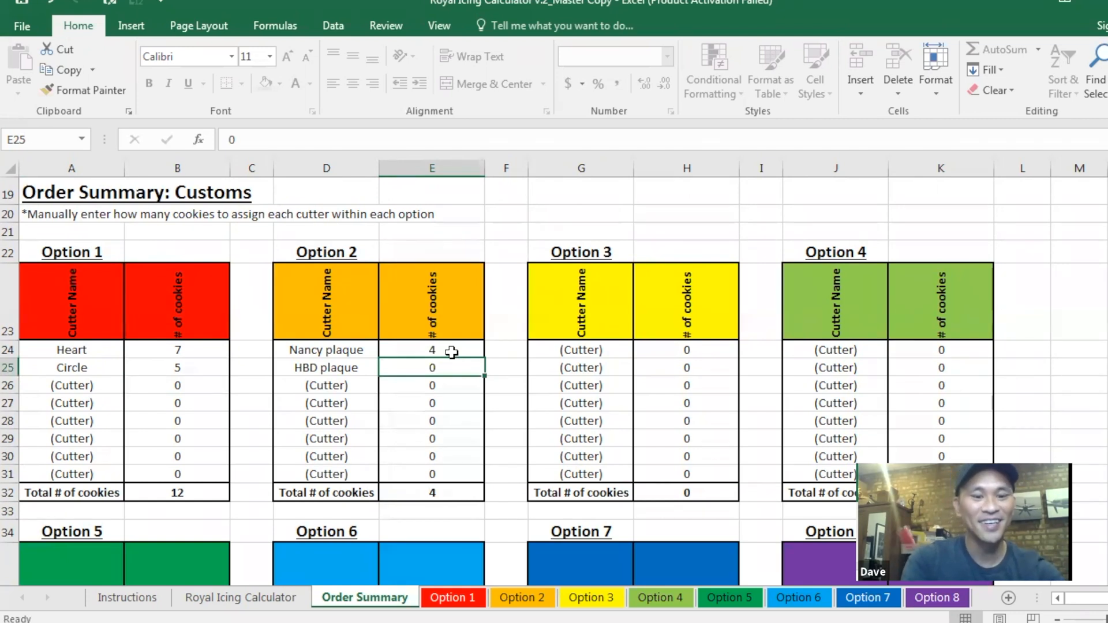
{"action": "type", "text": "8"}
{"action": "key", "text": "Return"}
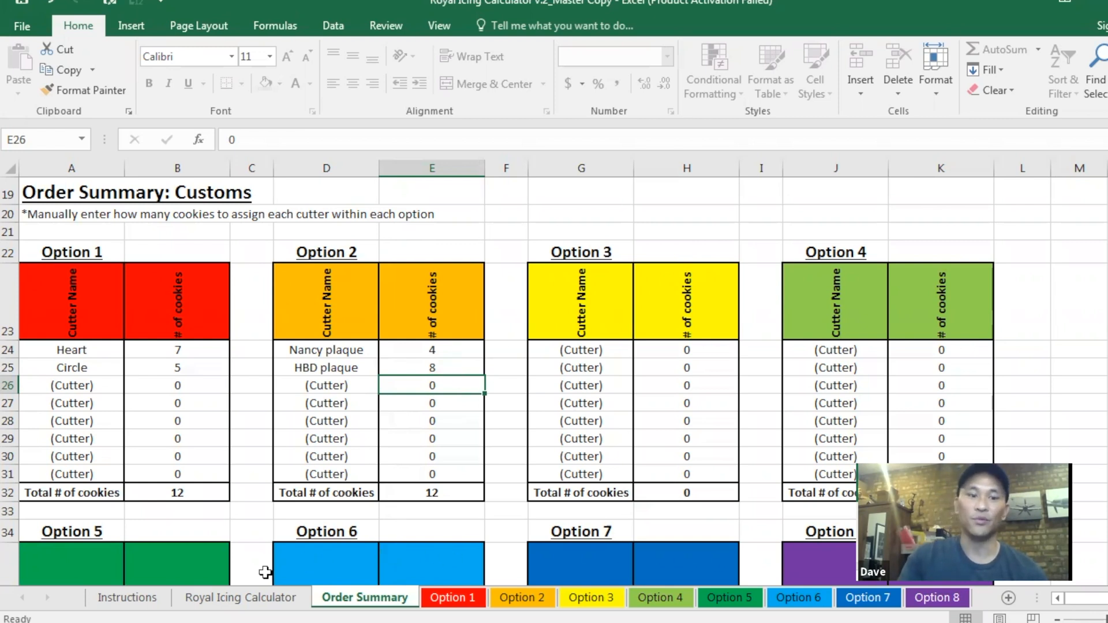
Review the flood needed per color and the total royal icing on the Royal Icing Calculator sheet.
{"action": "left_click", "coordinate": [242, 598]}
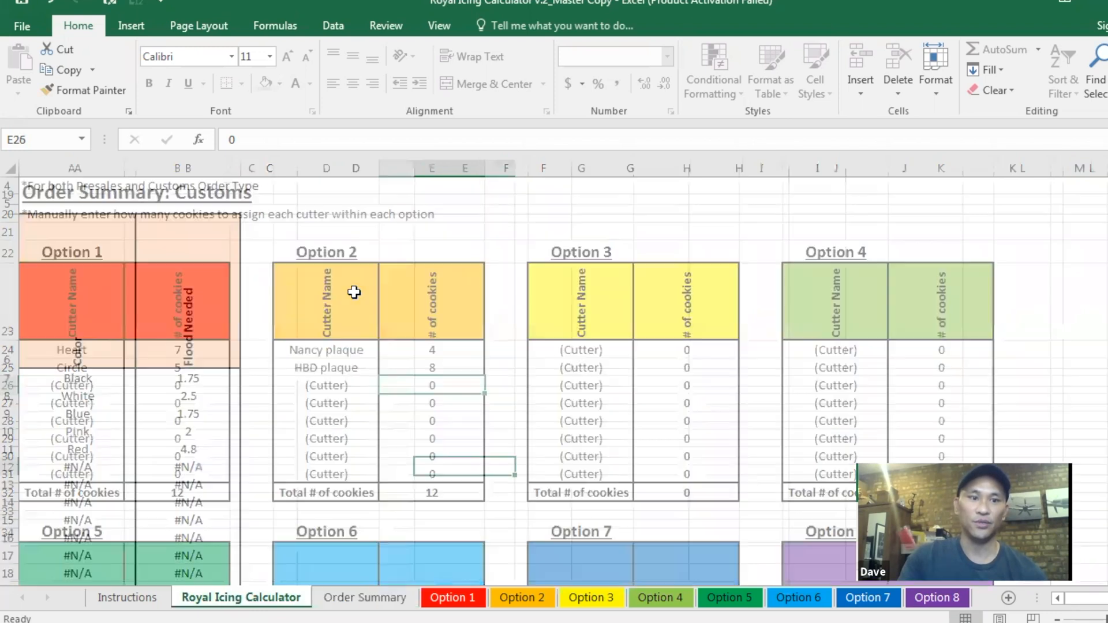
{"action": "scroll", "coordinate": [377, 417], "scroll_direction": "down", "scroll_amount": 2}
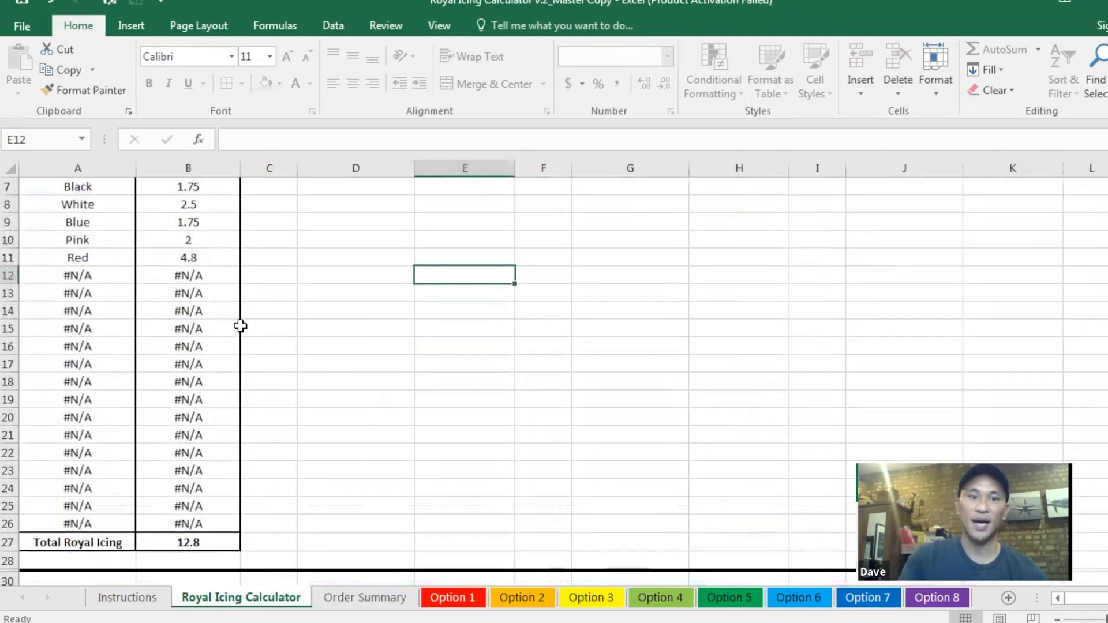
{"action": "scroll", "coordinate": [250, 339], "scroll_direction": "up", "scroll_amount": 1}
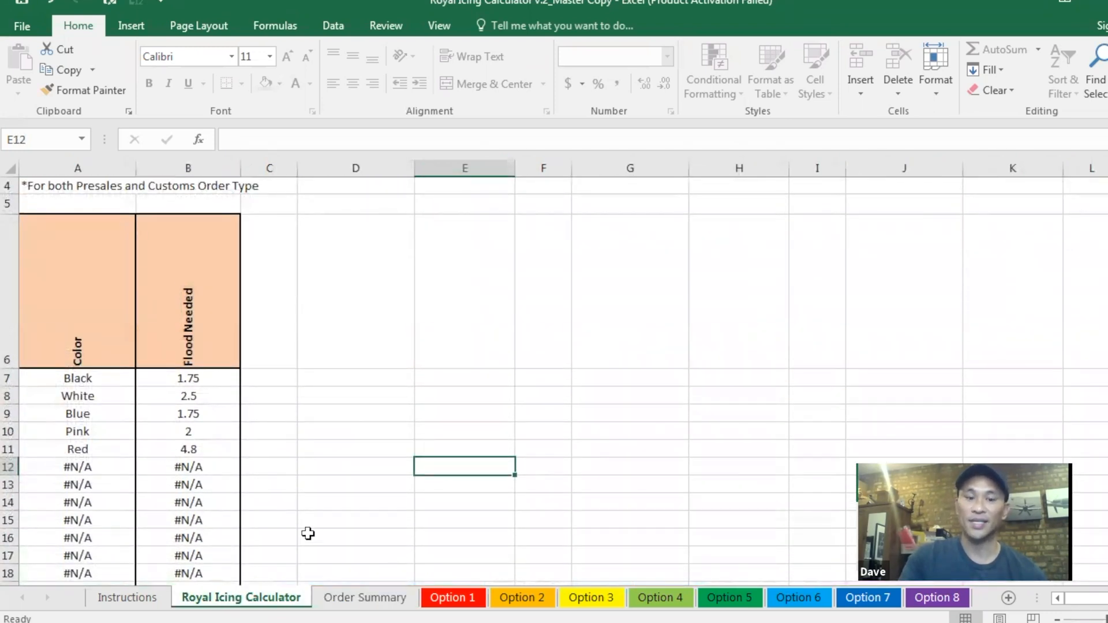
Inspect the Cookies per cutter formulas for Heart and Circle on the Option 1 sheet and try to edit the Circle cell.
{"action": "left_click", "coordinate": [346, 596]}
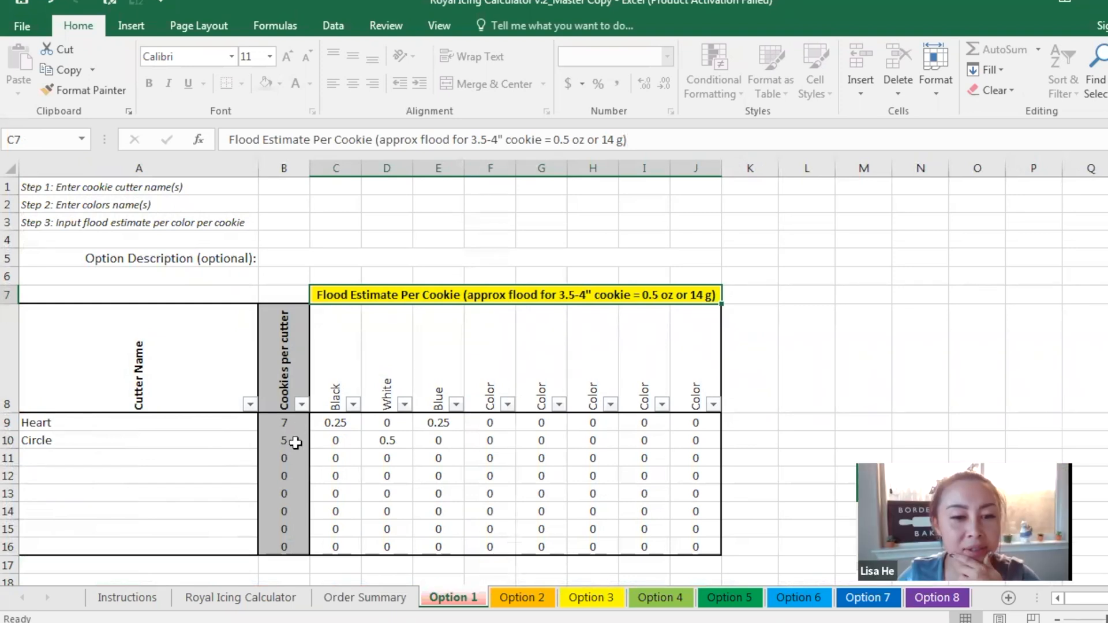
{"action": "left_click", "coordinate": [297, 426]}
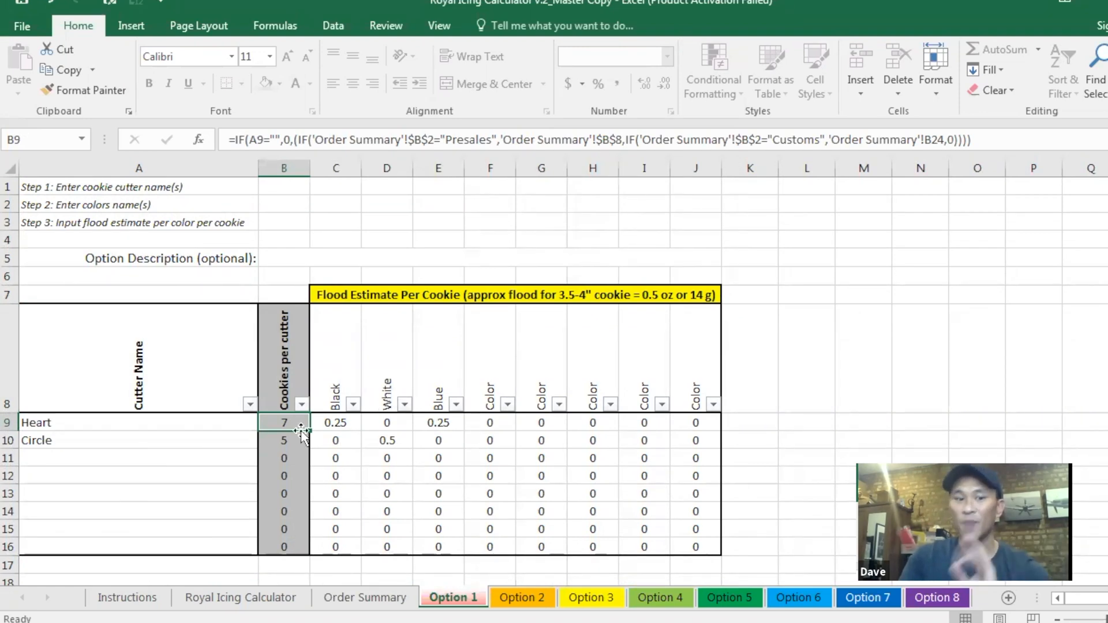
{"action": "left_click", "coordinate": [287, 441]}
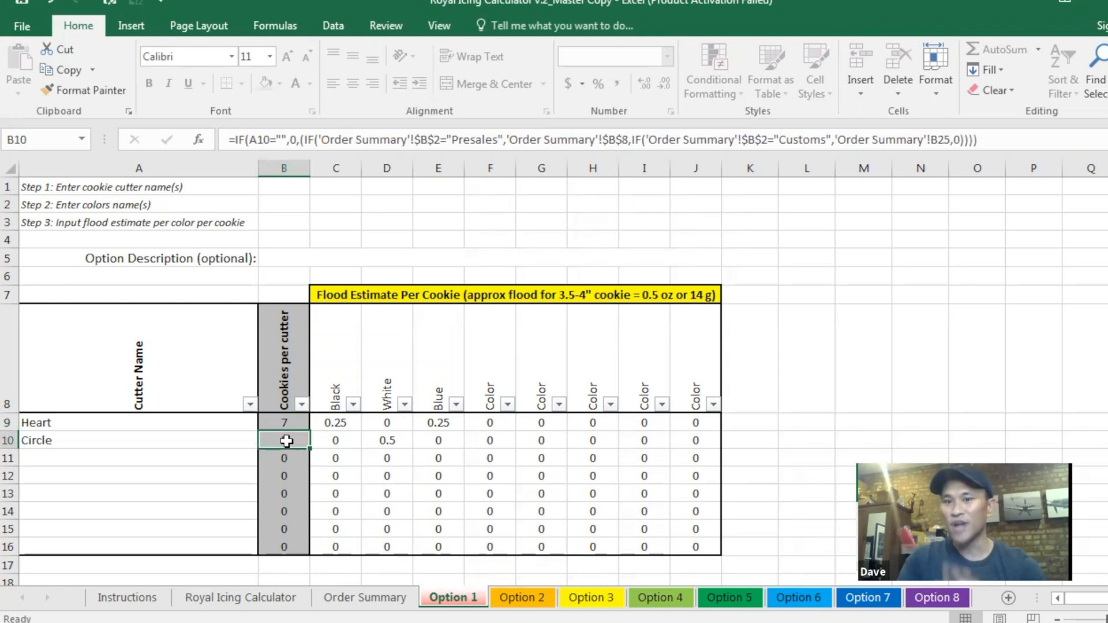
{"action": "double_click", "coordinate": [288, 447]}
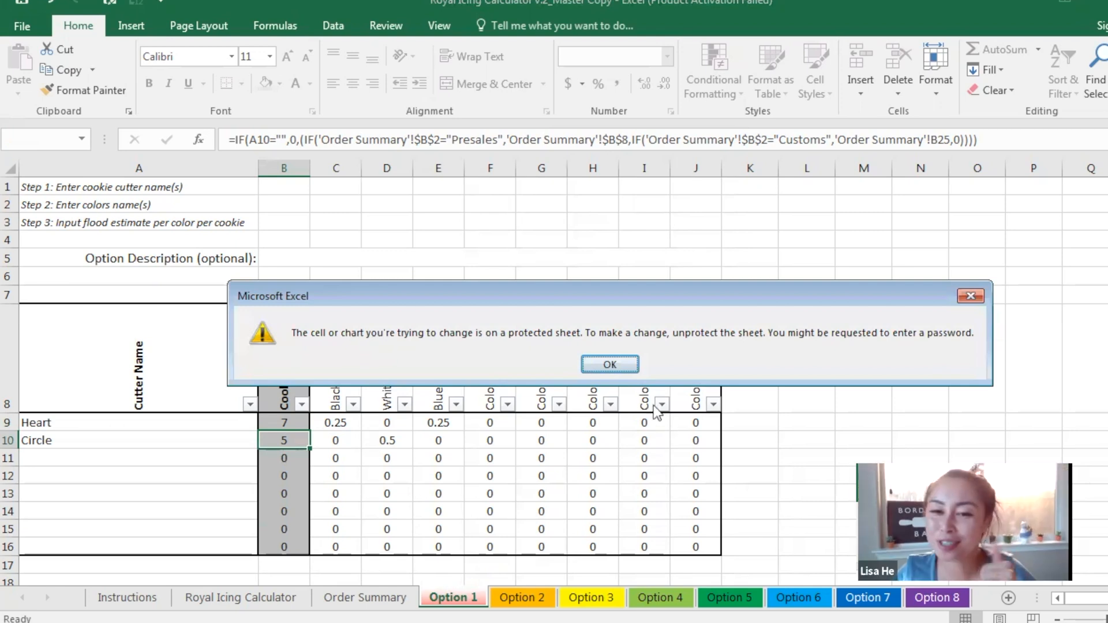
{"action": "left_click", "coordinate": [600, 370]}
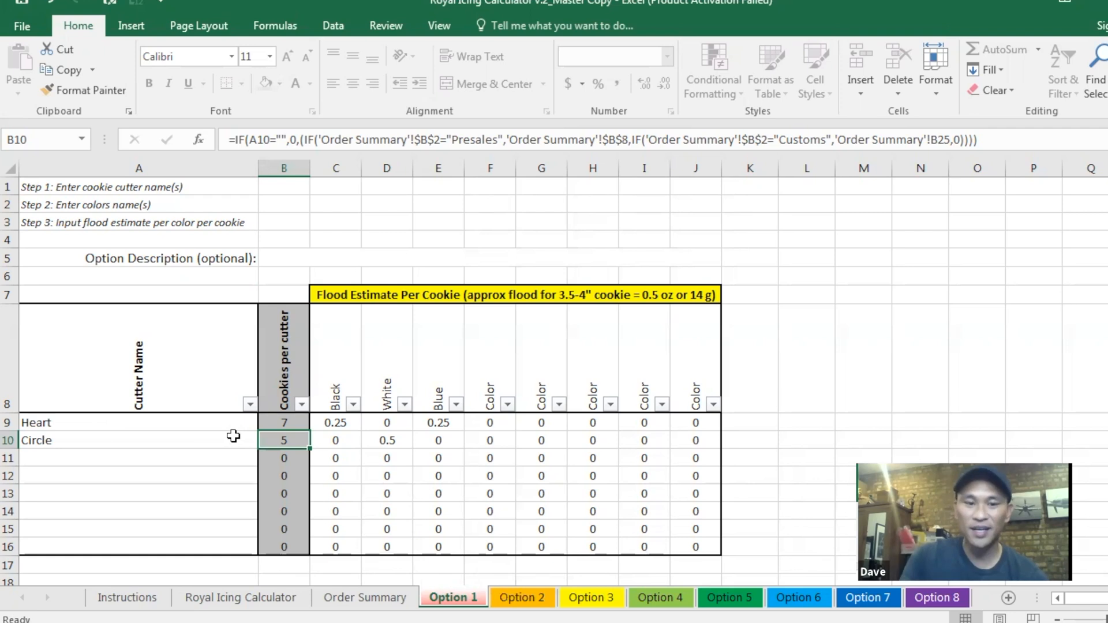
Look over the Customs cookie counts for all options and the Presales order table on the Order Summary sheet.
{"action": "left_click", "coordinate": [350, 587]}
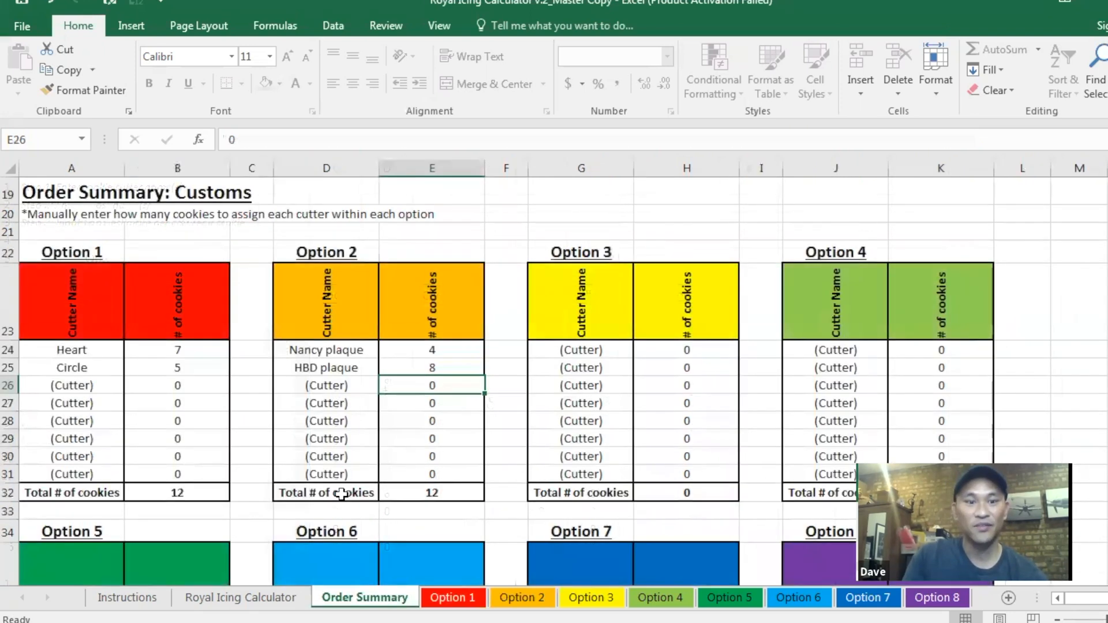
{"action": "scroll", "coordinate": [220, 425], "scroll_direction": "down", "scroll_amount": 4}
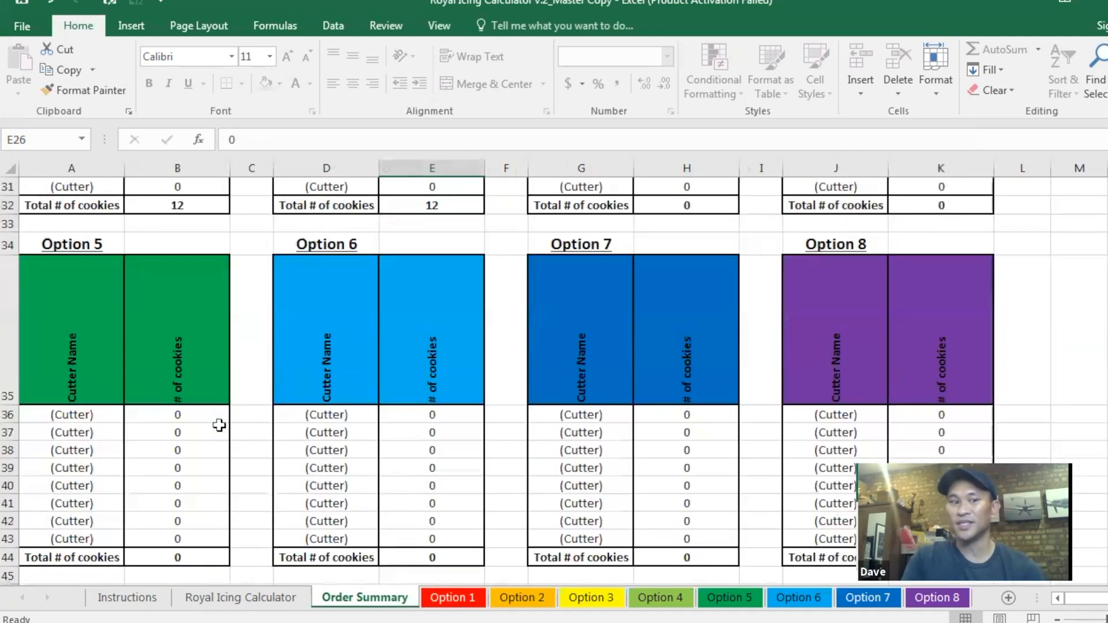
{"action": "scroll", "coordinate": [206, 453], "scroll_direction": "up", "scroll_amount": 5}
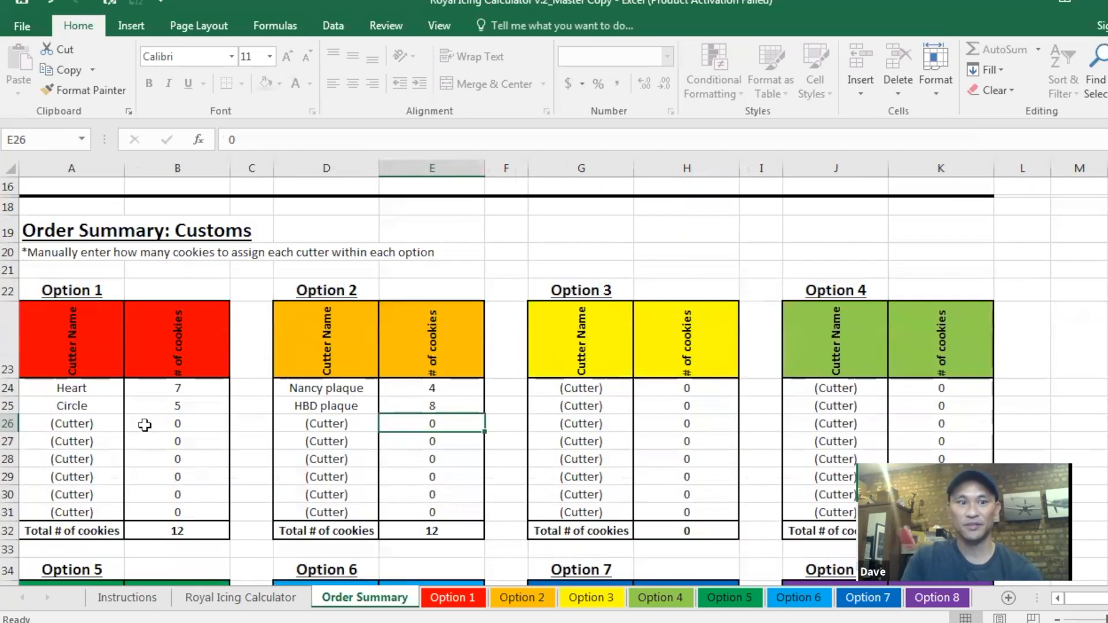
{"action": "left_click", "coordinate": [198, 391]}
{"action": "left_click", "coordinate": [200, 404]}
{"action": "scroll", "coordinate": [257, 434], "scroll_direction": "up", "scroll_amount": 4}
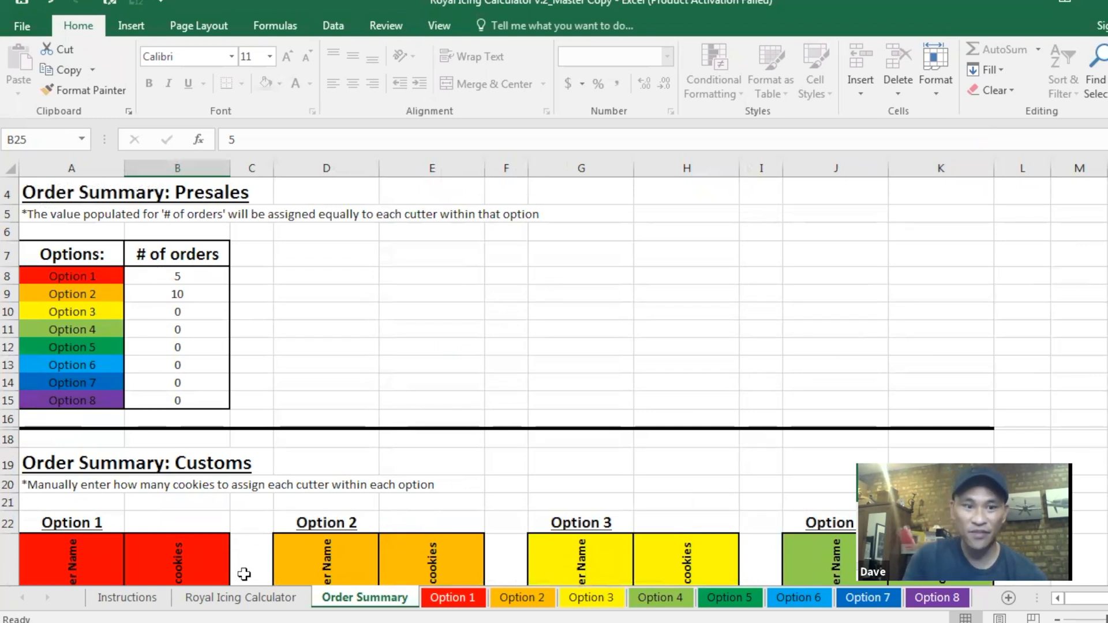
Check the master royal icing summary on the Royal Icing Calculator sheet from its heading down to the total.
{"action": "left_click", "coordinate": [246, 598]}
{"action": "scroll", "coordinate": [359, 367], "scroll_direction": "up", "scroll_amount": 1}
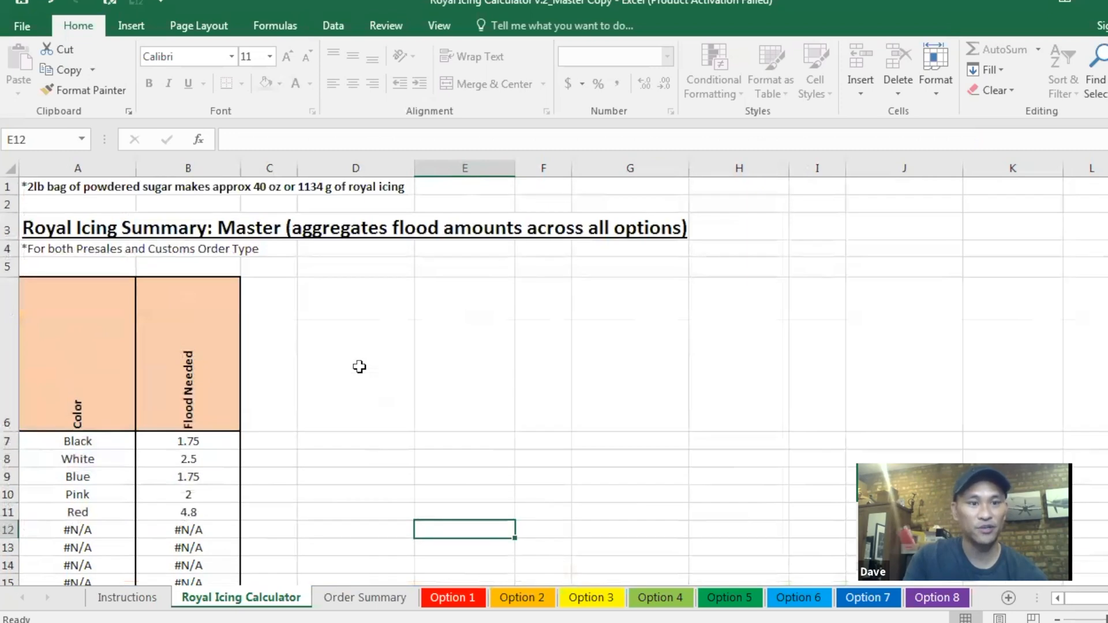
{"action": "scroll", "coordinate": [359, 367], "scroll_direction": "down", "scroll_amount": 2}
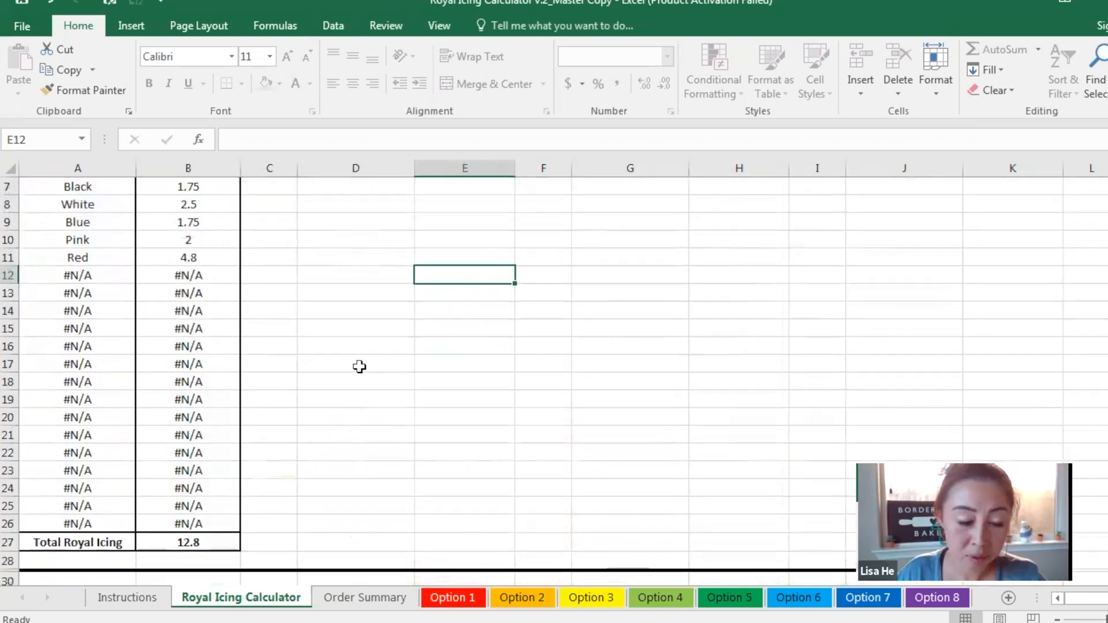